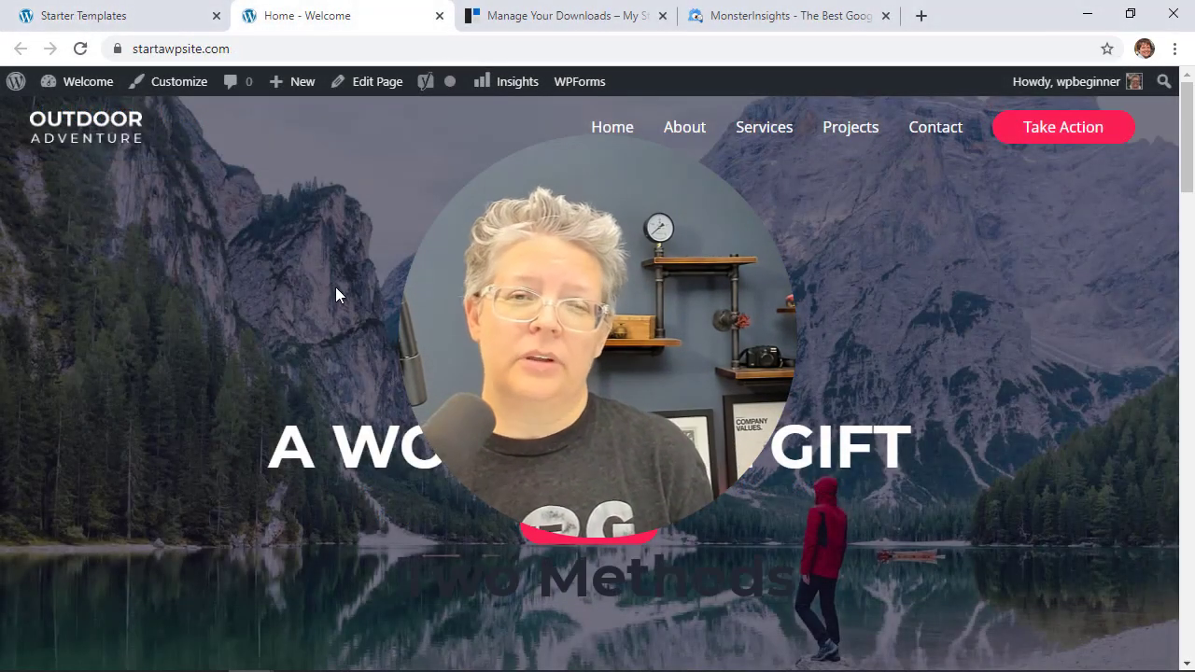
pyautogui.scroll(-4, 333, 290)
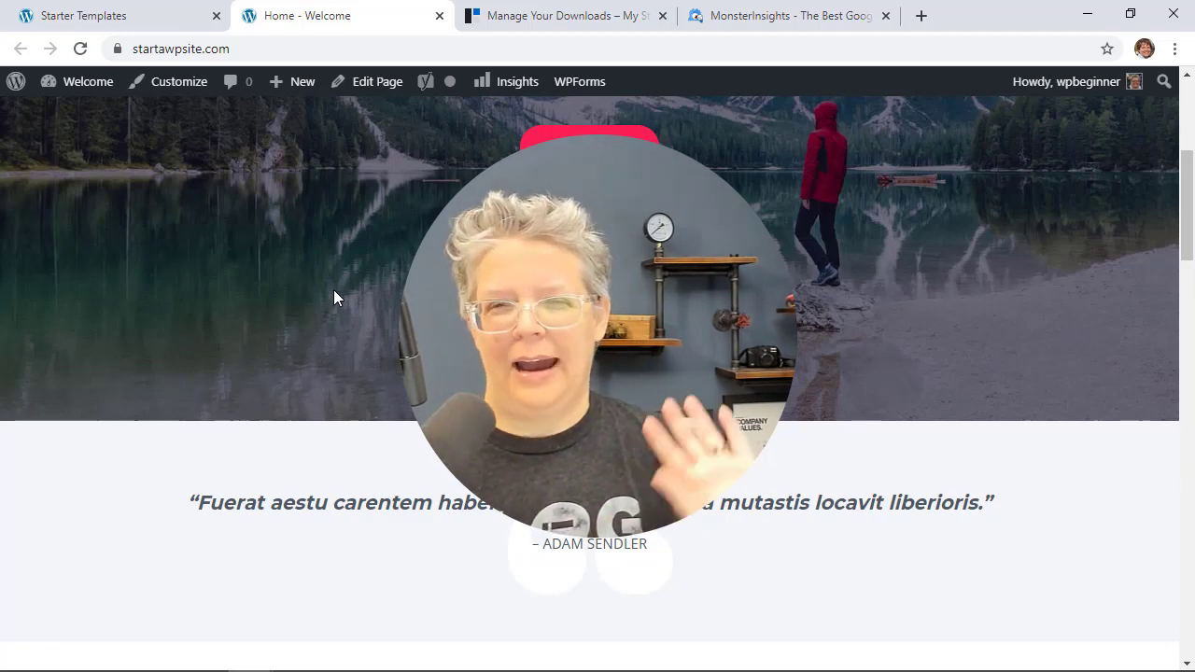
pyautogui.scroll(-2, 334, 297)
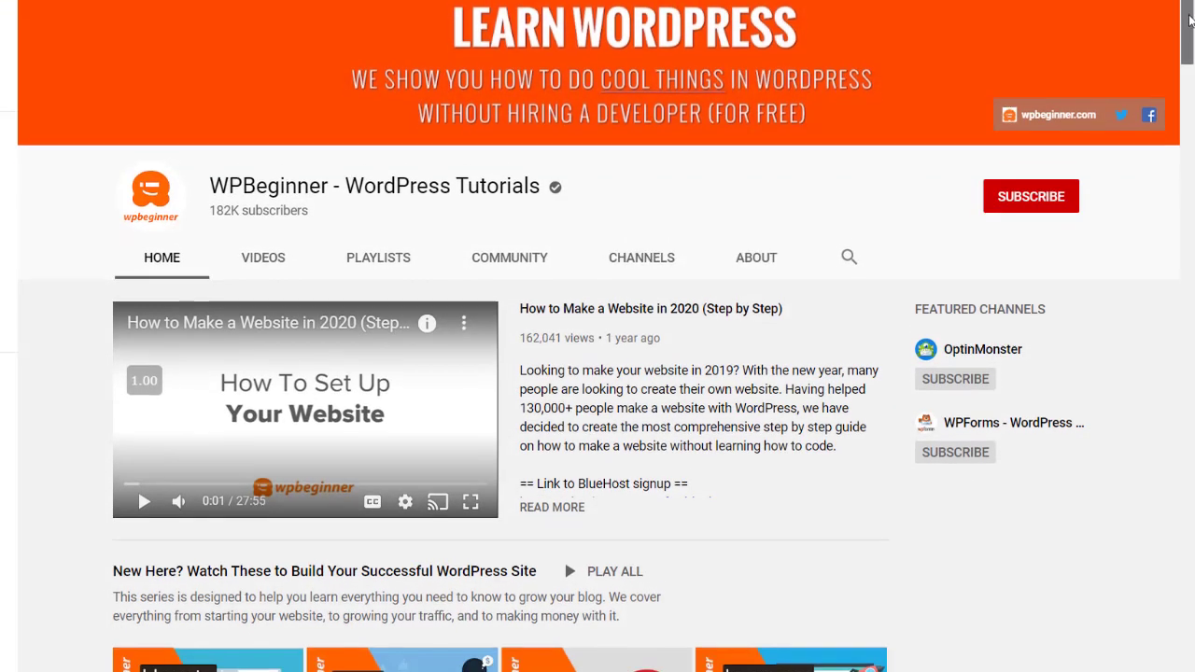
# - Subscribe to the WPBeginner YouTube channel and set its notifications to All
pyautogui.scroll(-5, 1191, 18)
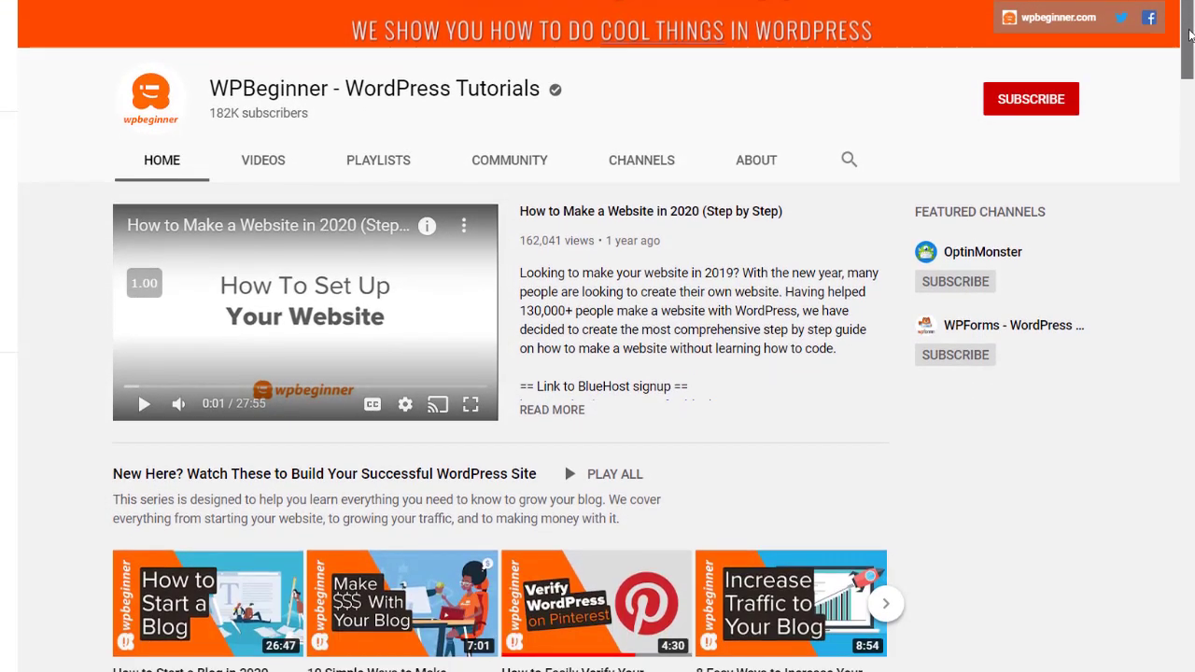
pyautogui.scroll(-3, 598, 374)
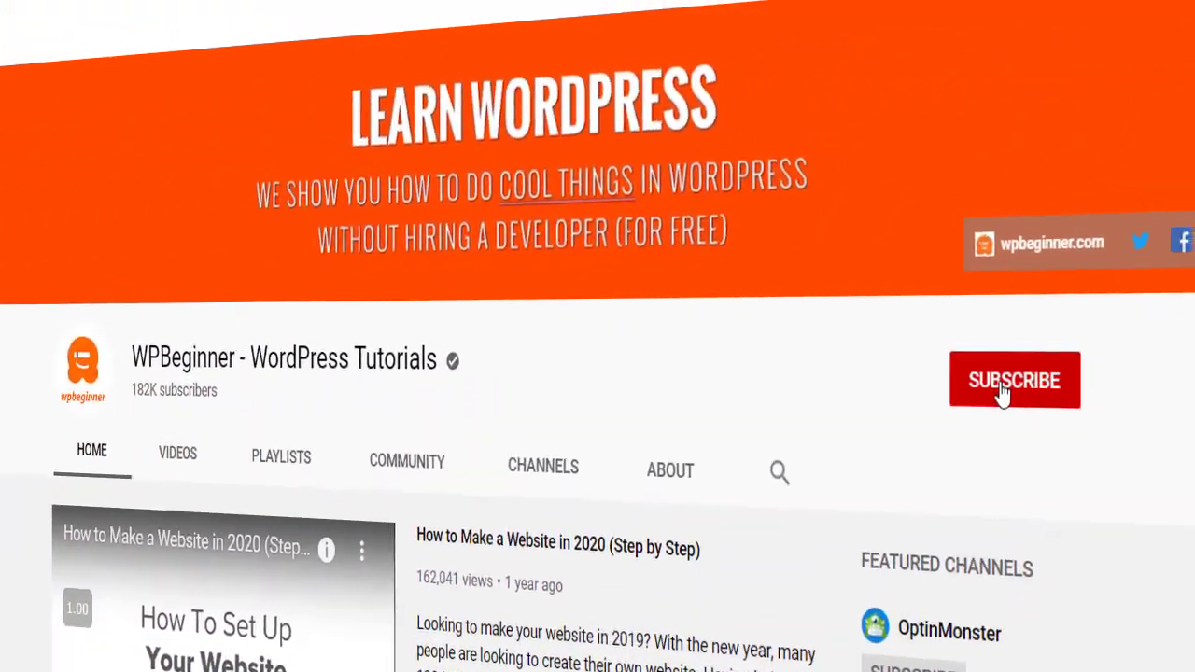
pyautogui.click(1032, 225)
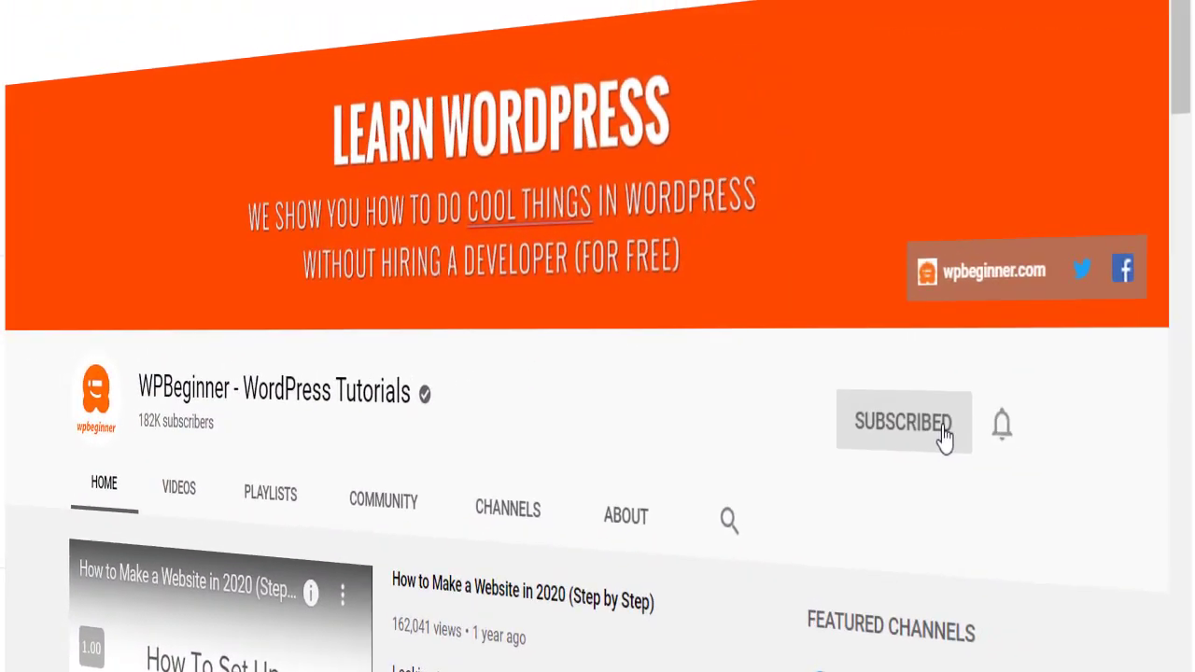
pyautogui.click(1005, 443)
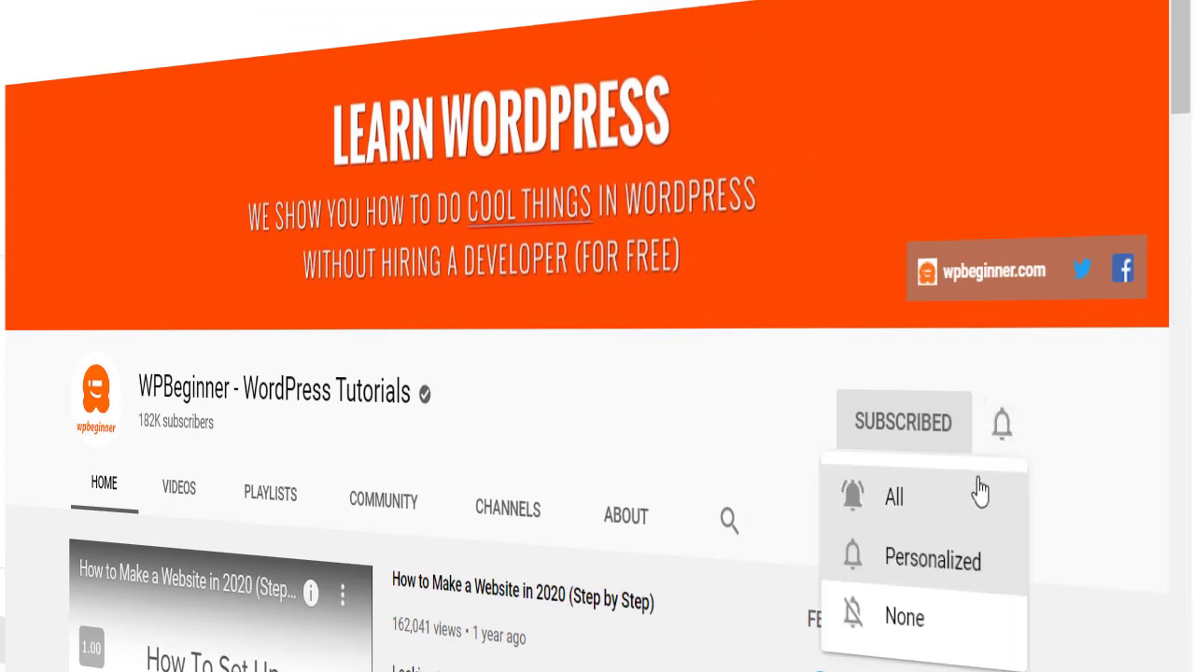
pyautogui.click(947, 507)
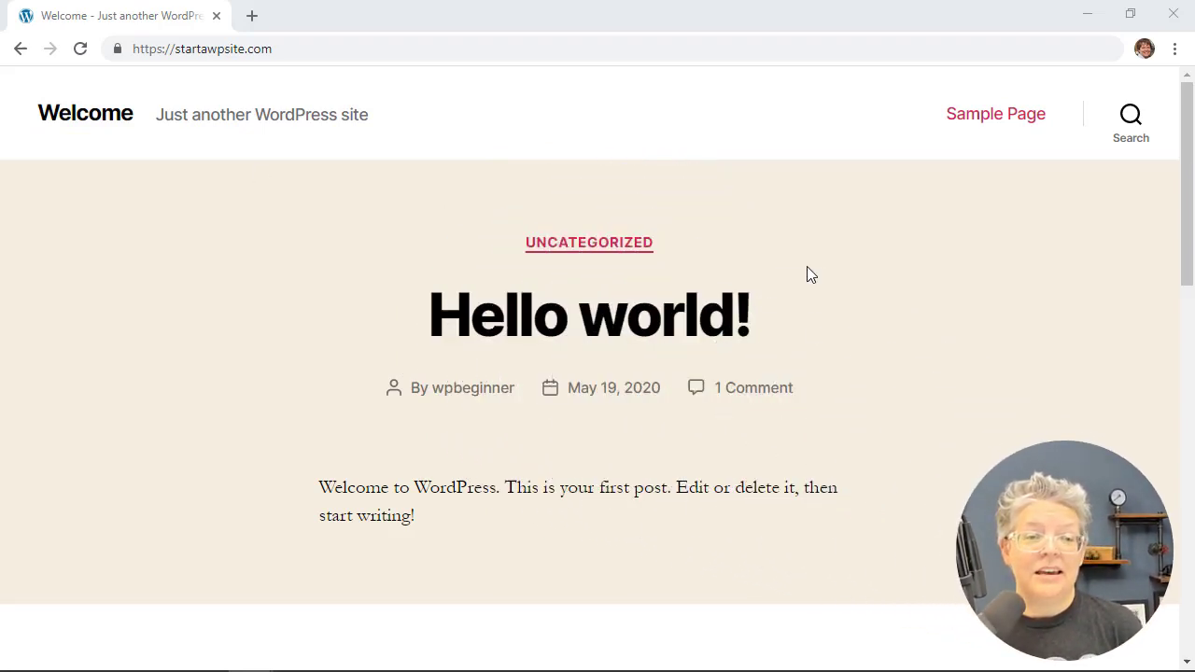
pyautogui.click(407, 68)
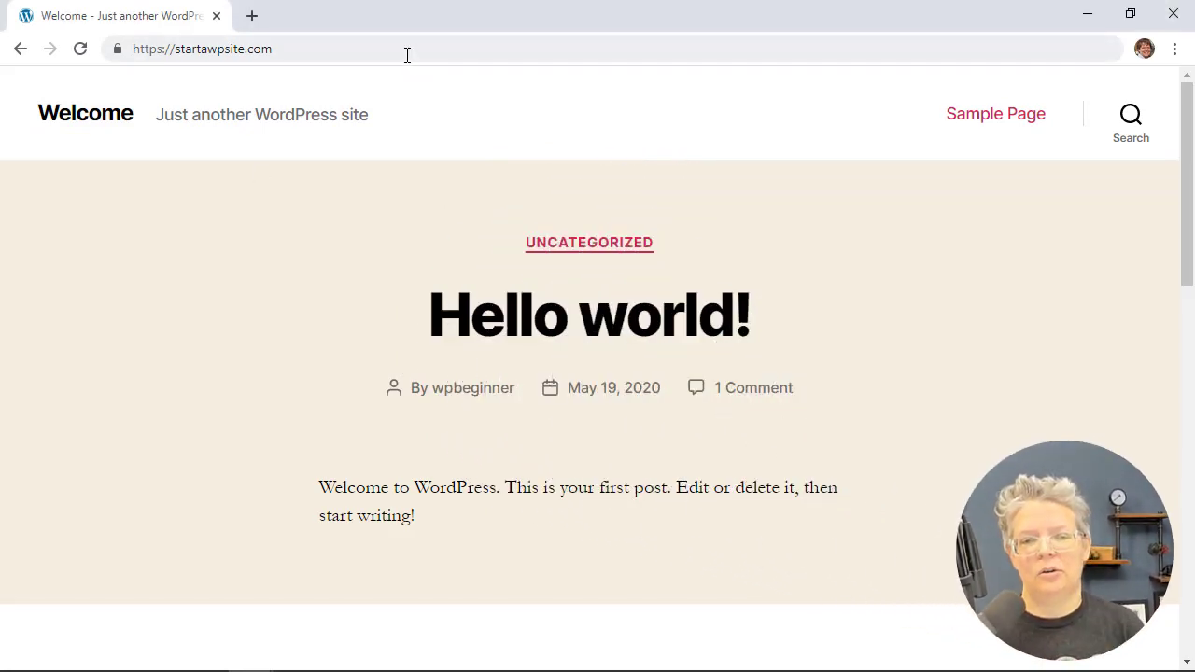
pyautogui.click(406, 50)
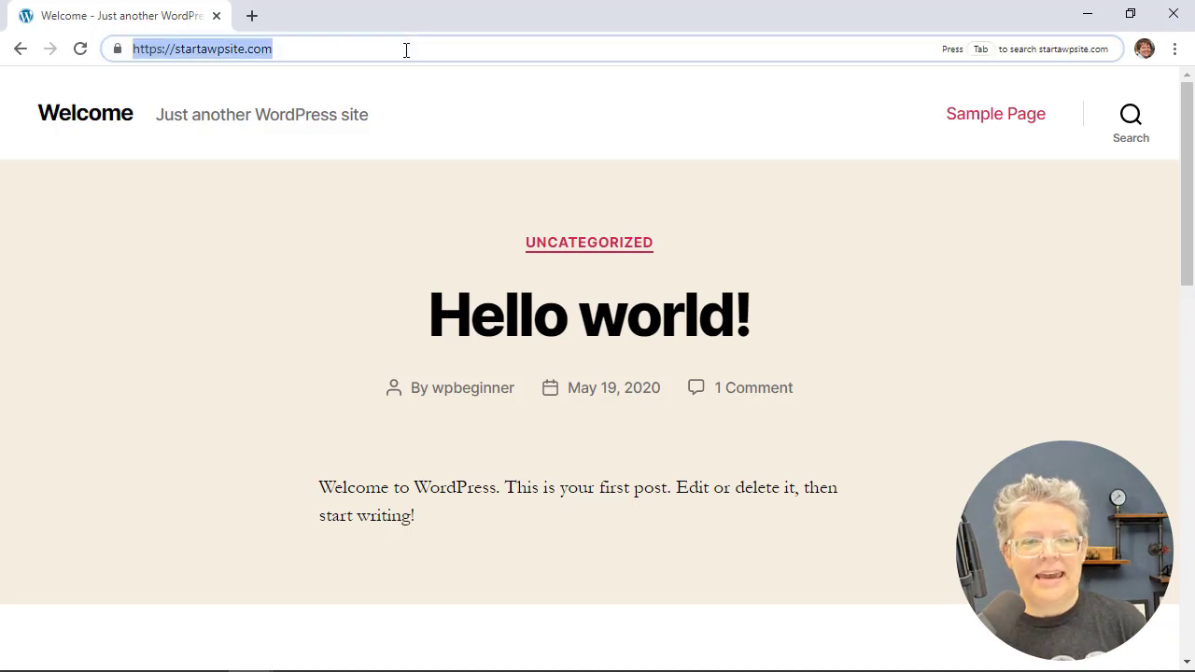
pyautogui.click(406, 49)
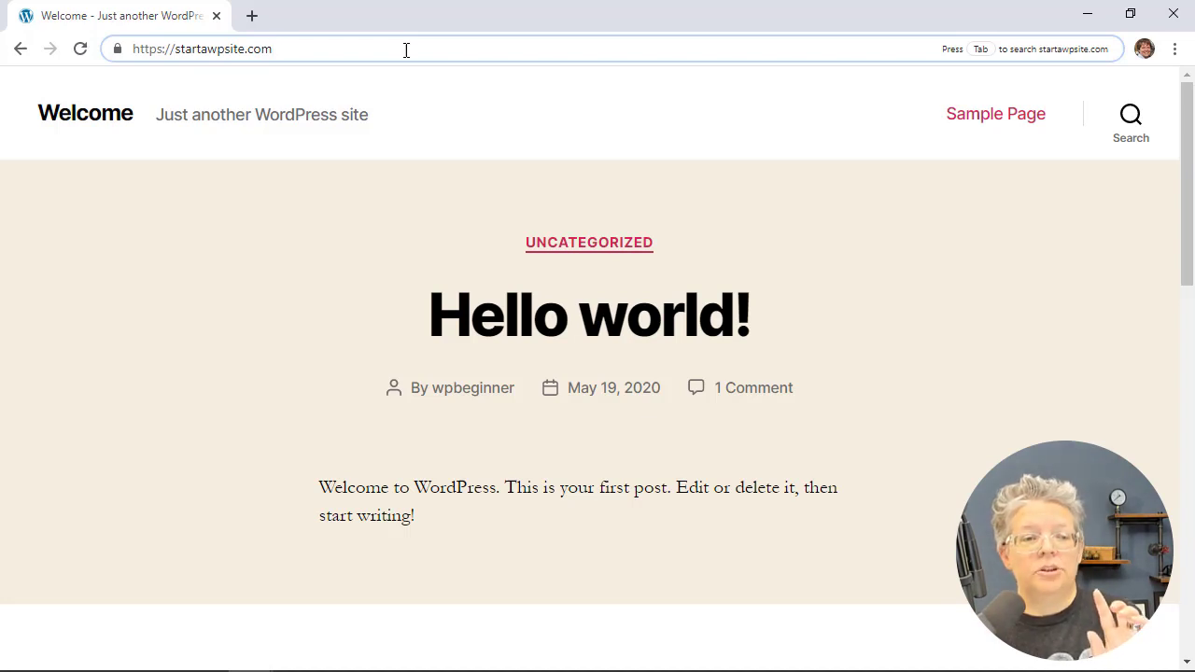
pyautogui.write('/')
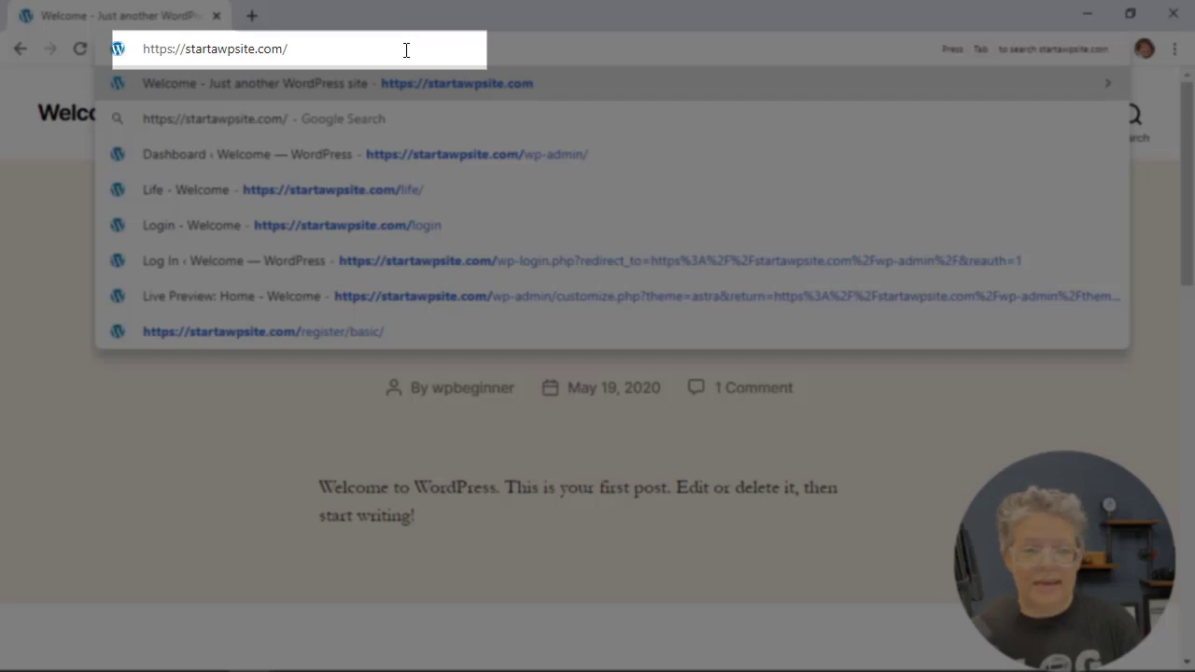
pyautogui.write('wp')
pyautogui.write('-admin')
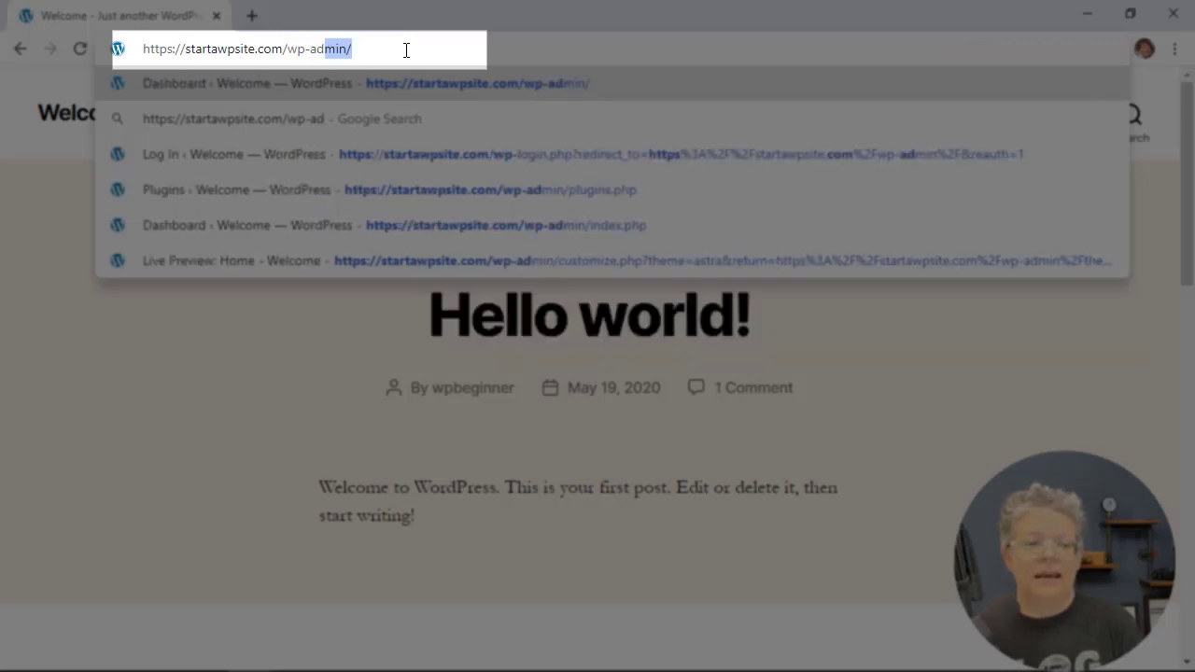
pyautogui.press('Return')
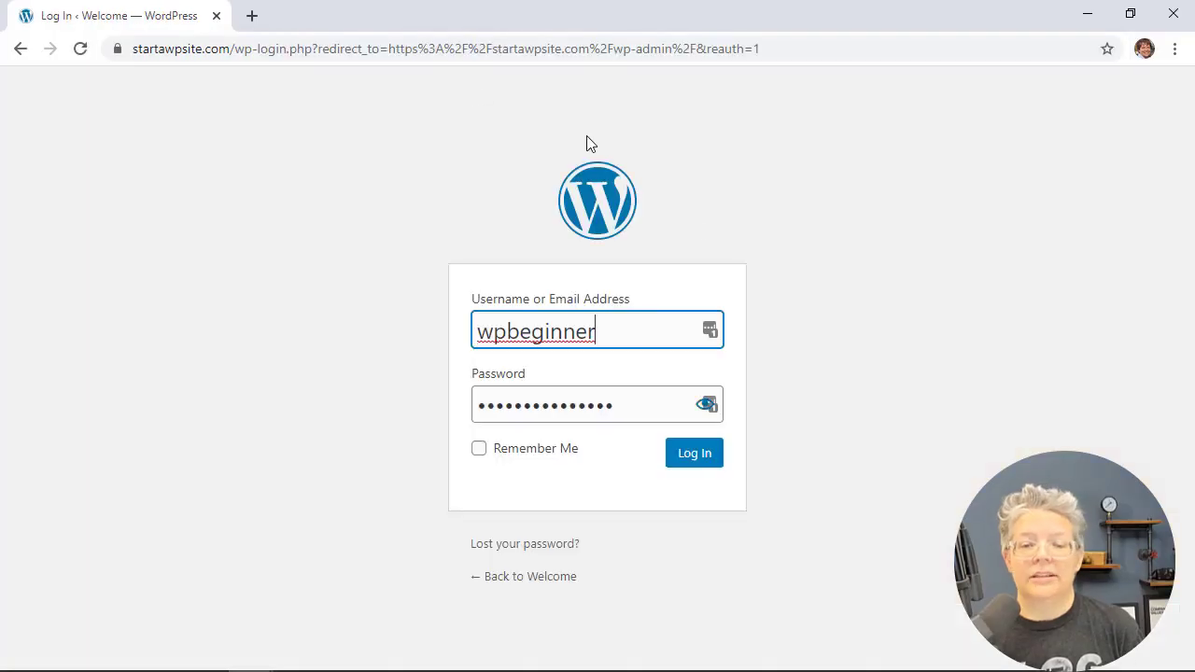
pyautogui.click(692, 457)
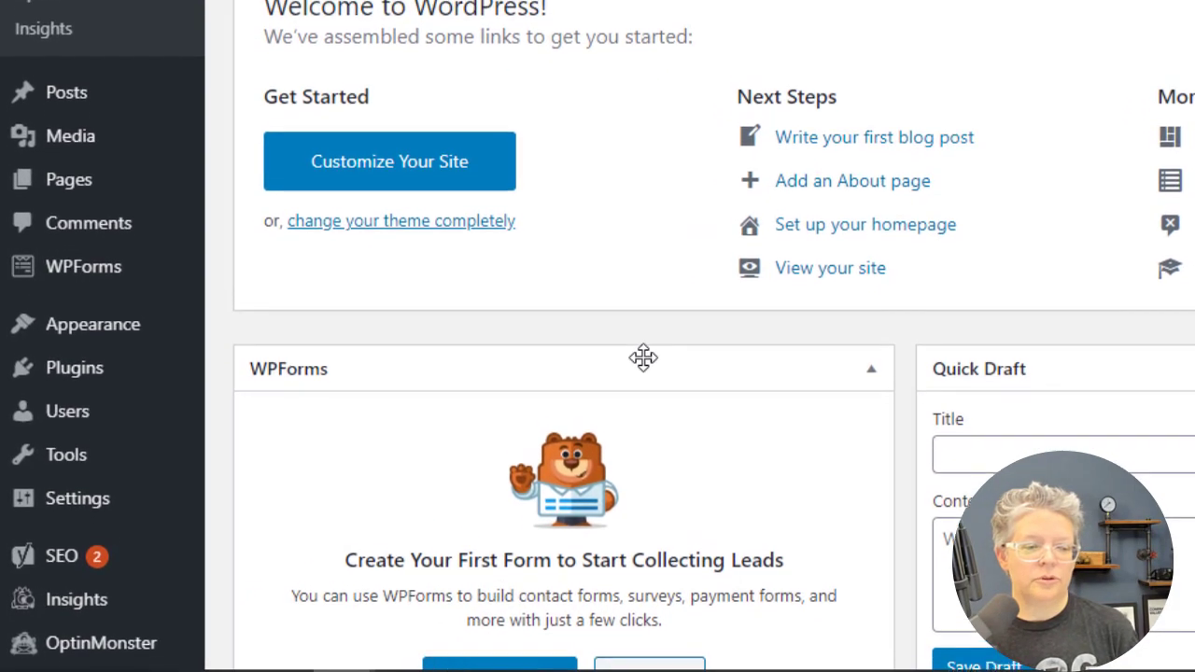
# - Go to the site's theme management page and examine the preview and description of the current theme
pyautogui.moveTo(72, 326)
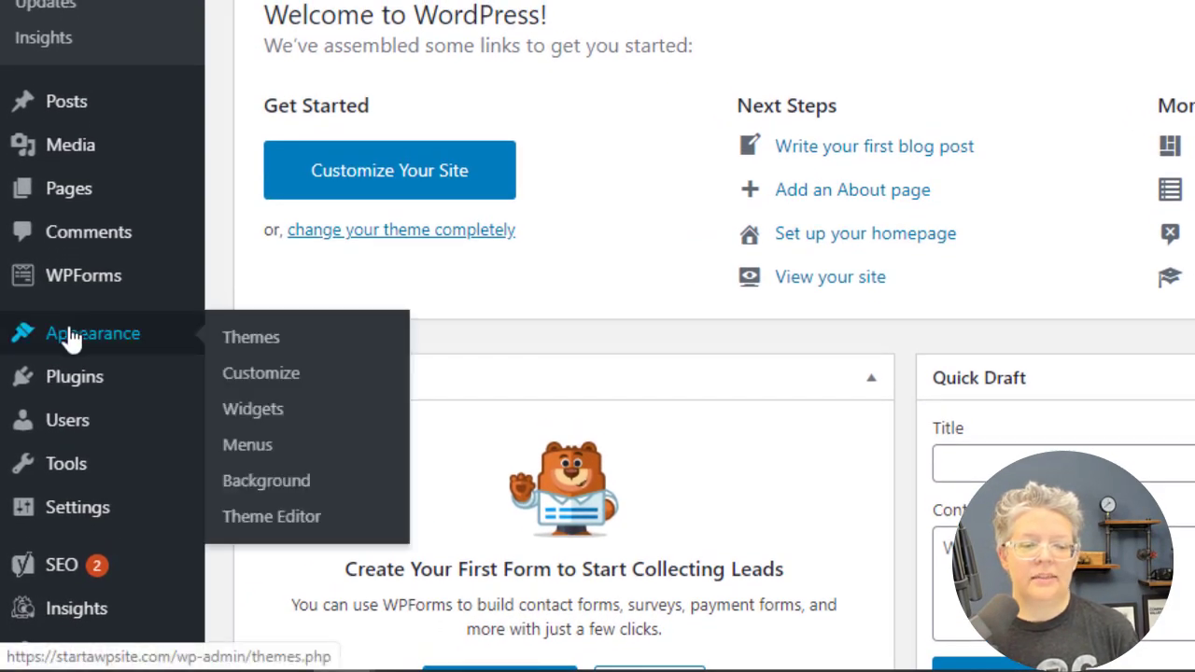
pyautogui.click(238, 342)
pyautogui.scroll(-2, 179, 432)
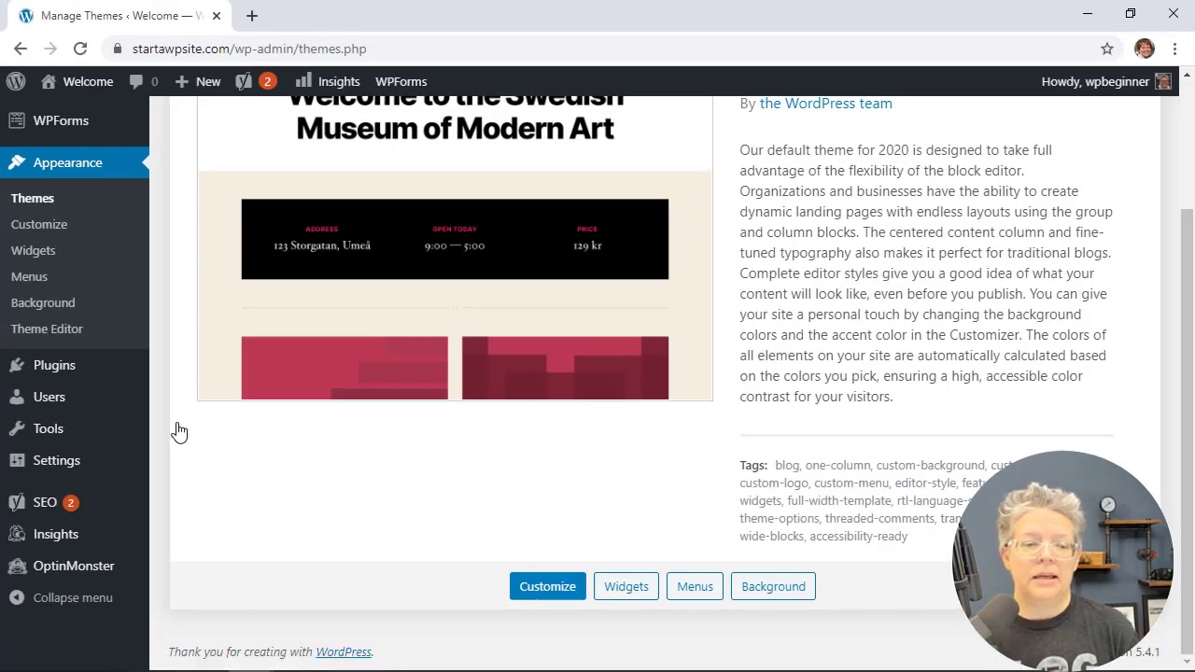
pyautogui.scroll(2, 179, 431)
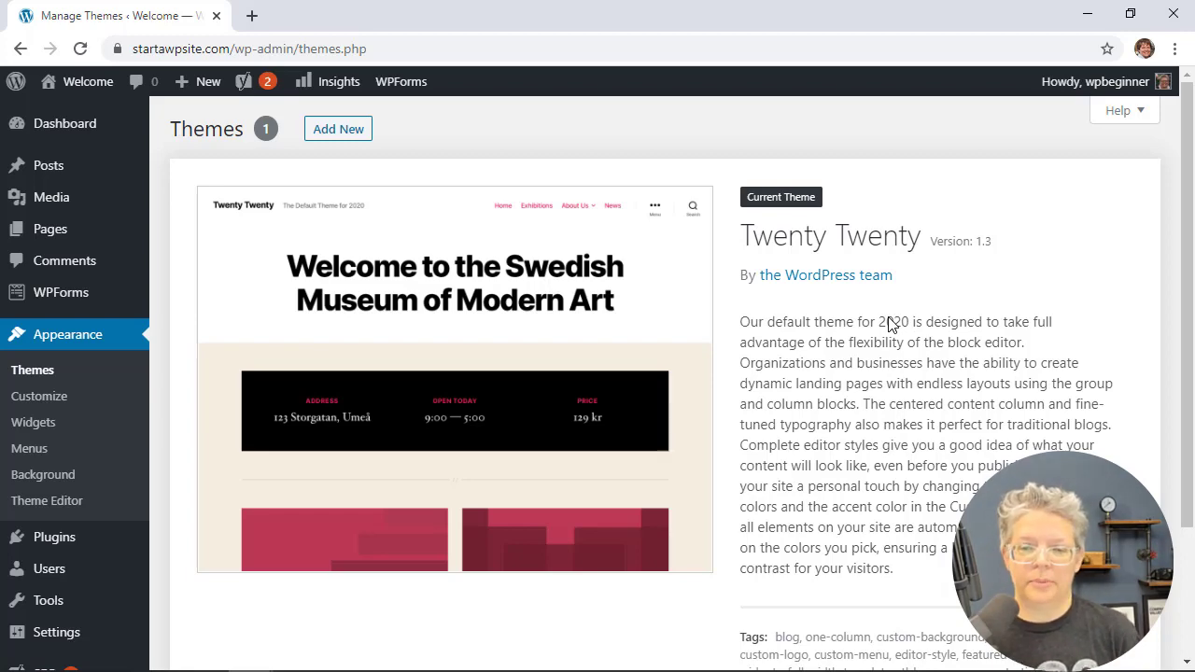
pyautogui.scroll(-2, 892, 322)
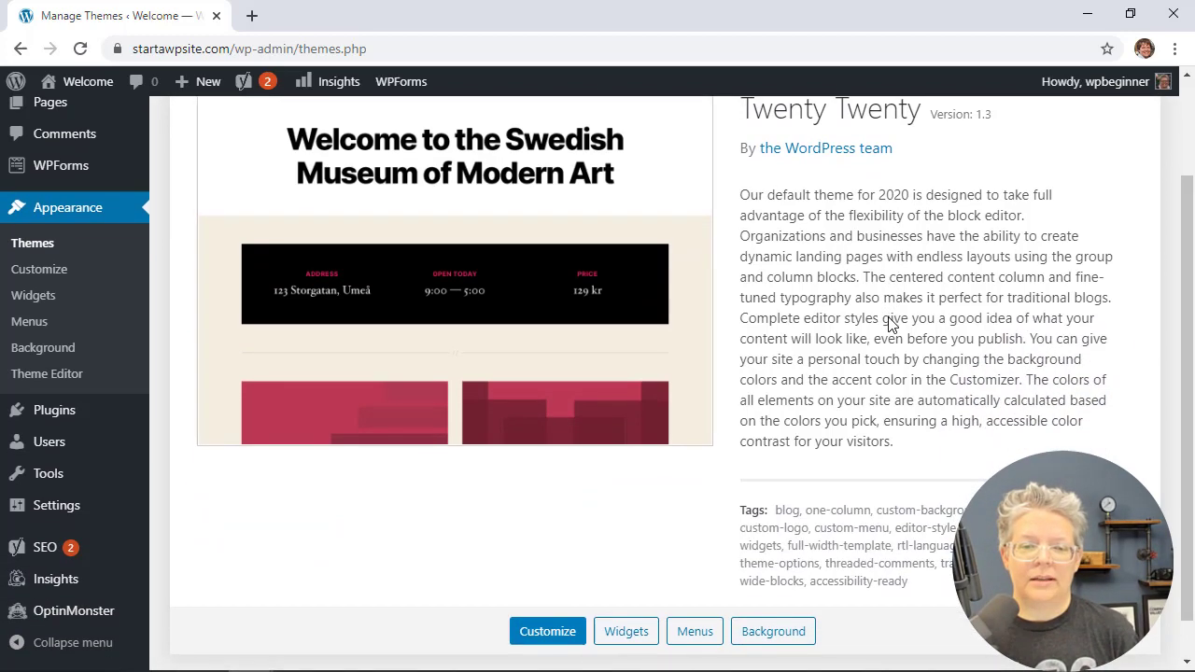
pyautogui.scroll(2, 891, 323)
pyautogui.scroll(-2, 894, 325)
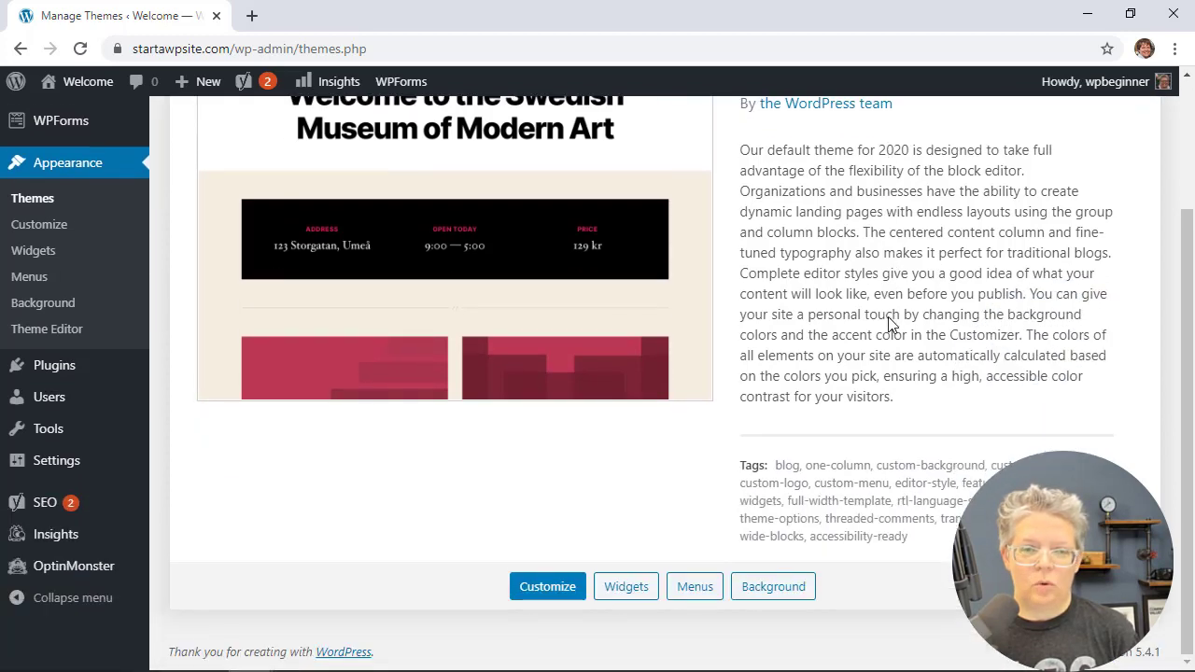
pyautogui.scroll(2, 919, 338)
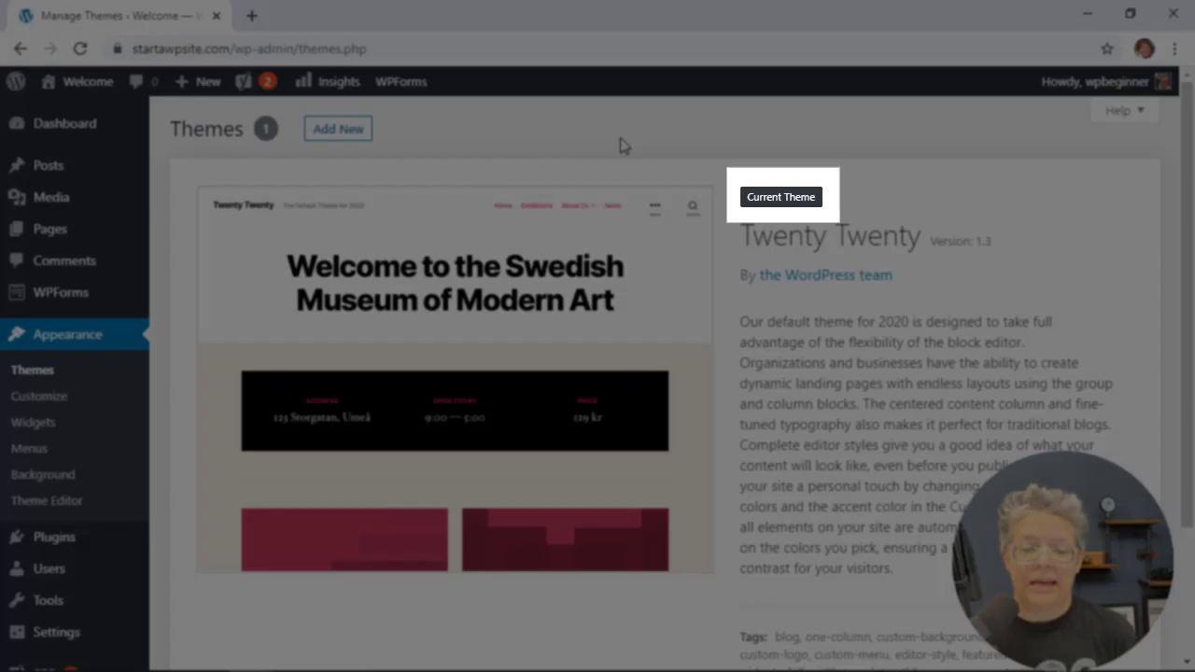
pyautogui.scroll(-2, 894, 270)
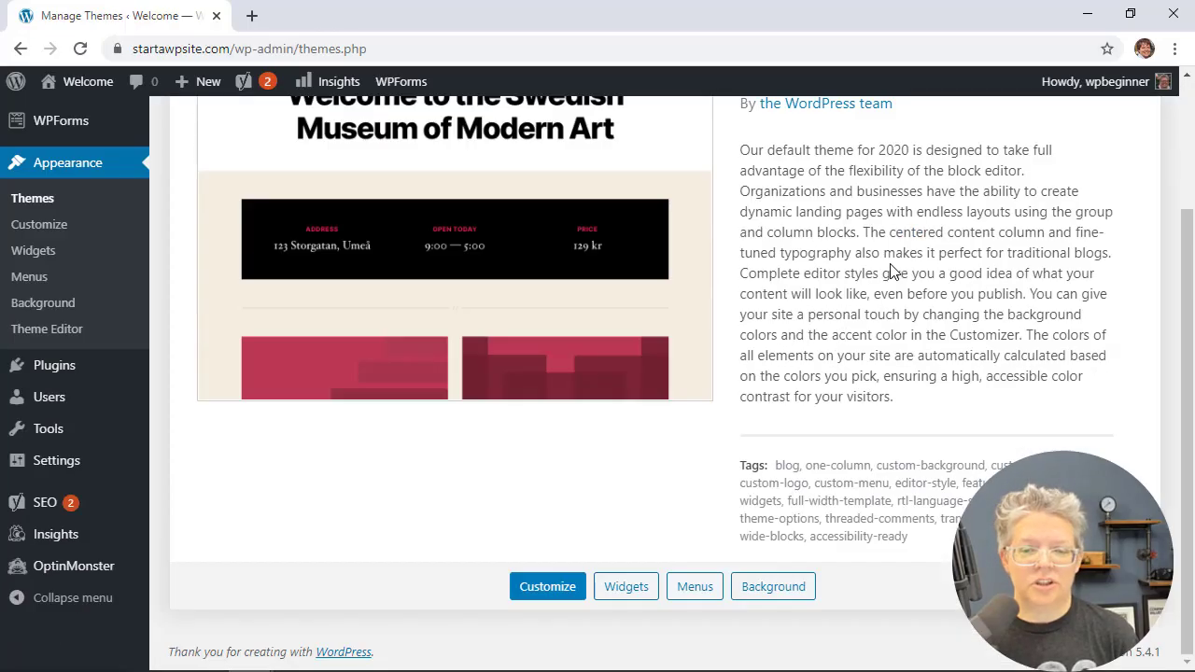
pyautogui.scroll(2, 870, 465)
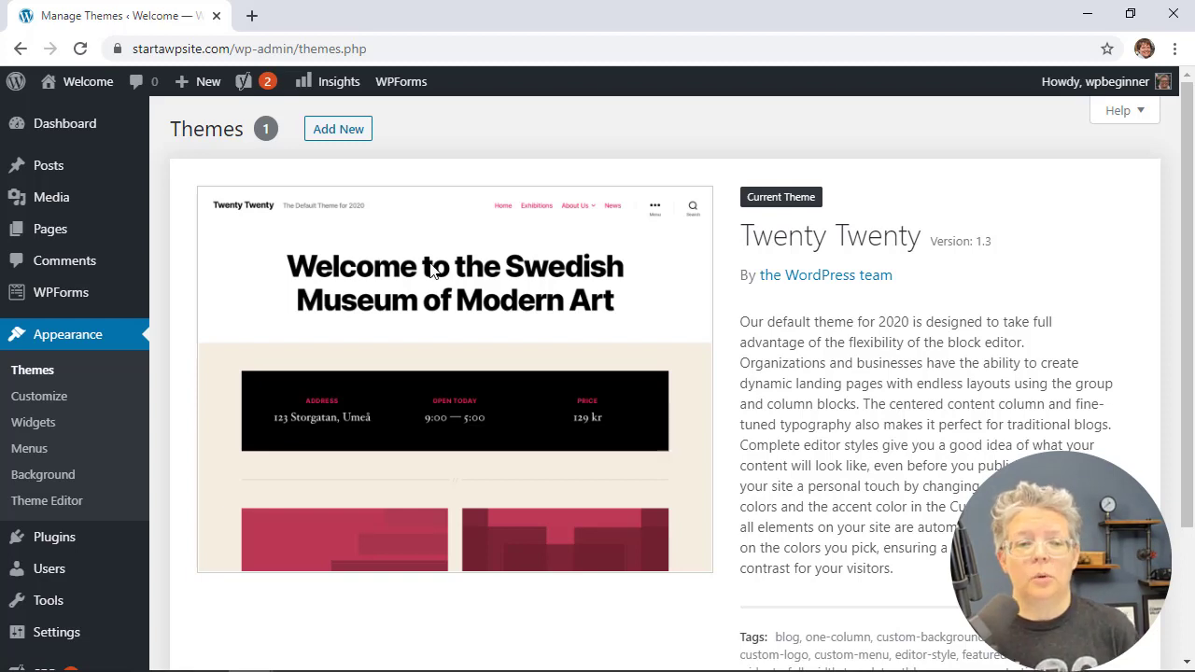
# - Start adding a new theme and browse the popular themes in the theme directory
pyautogui.click(332, 138)
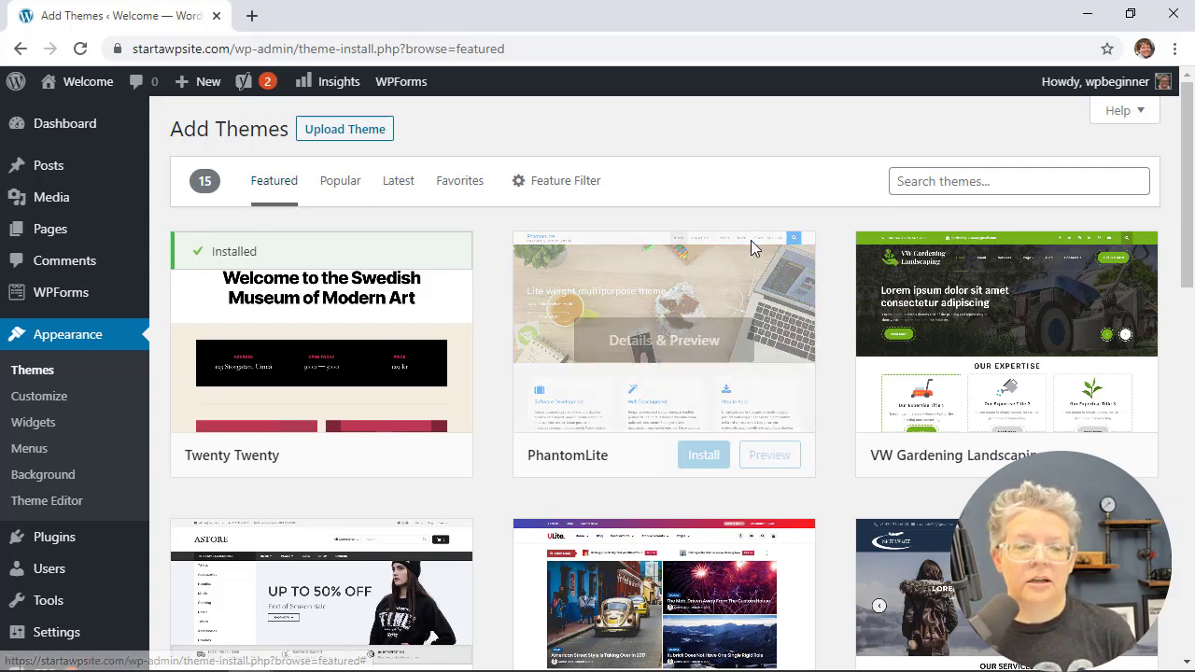
pyautogui.click(332, 191)
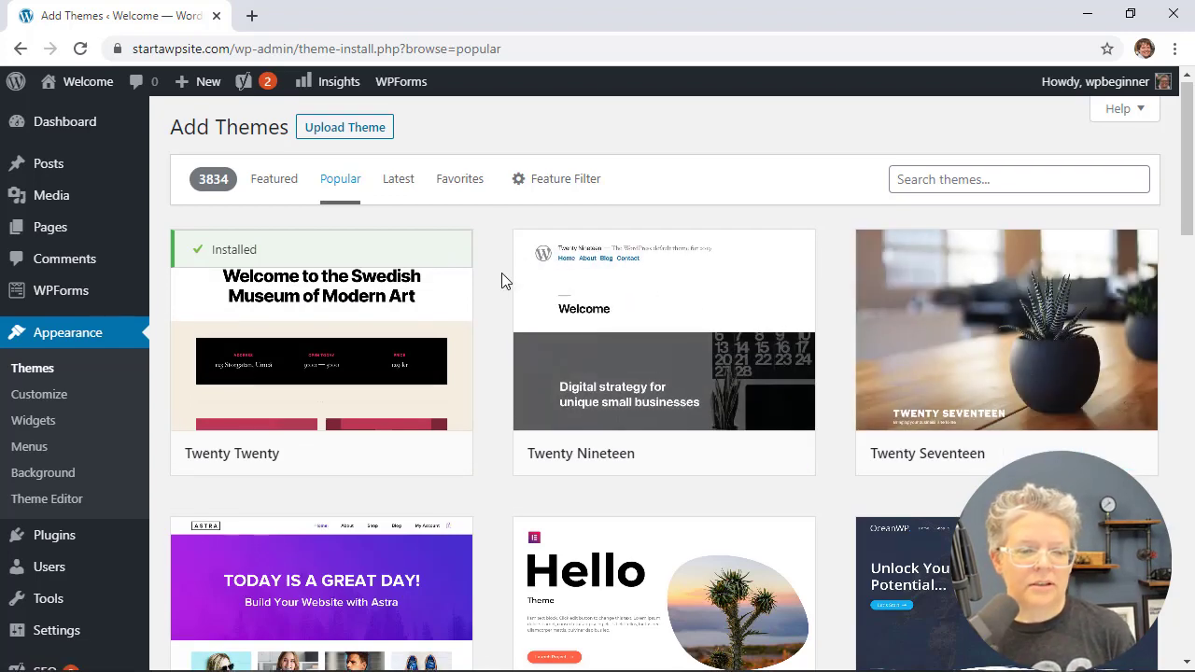
pyautogui.scroll(-3, 501, 273)
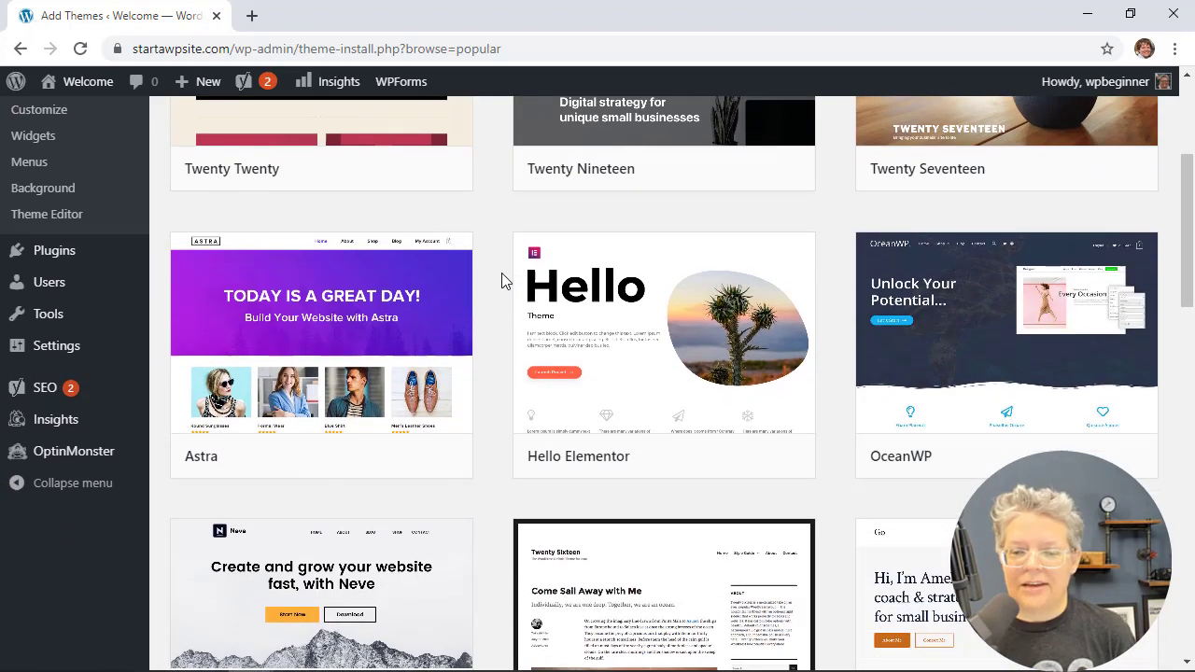
pyautogui.moveTo(369, 358)
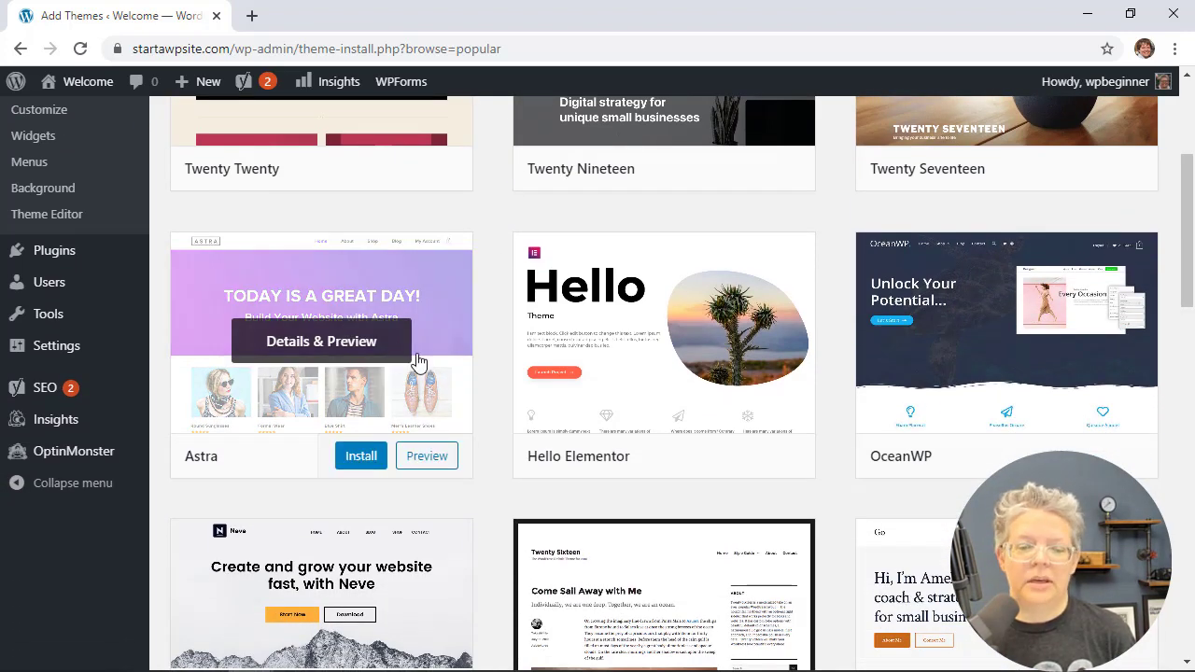
pyautogui.scroll(-1, 848, 455)
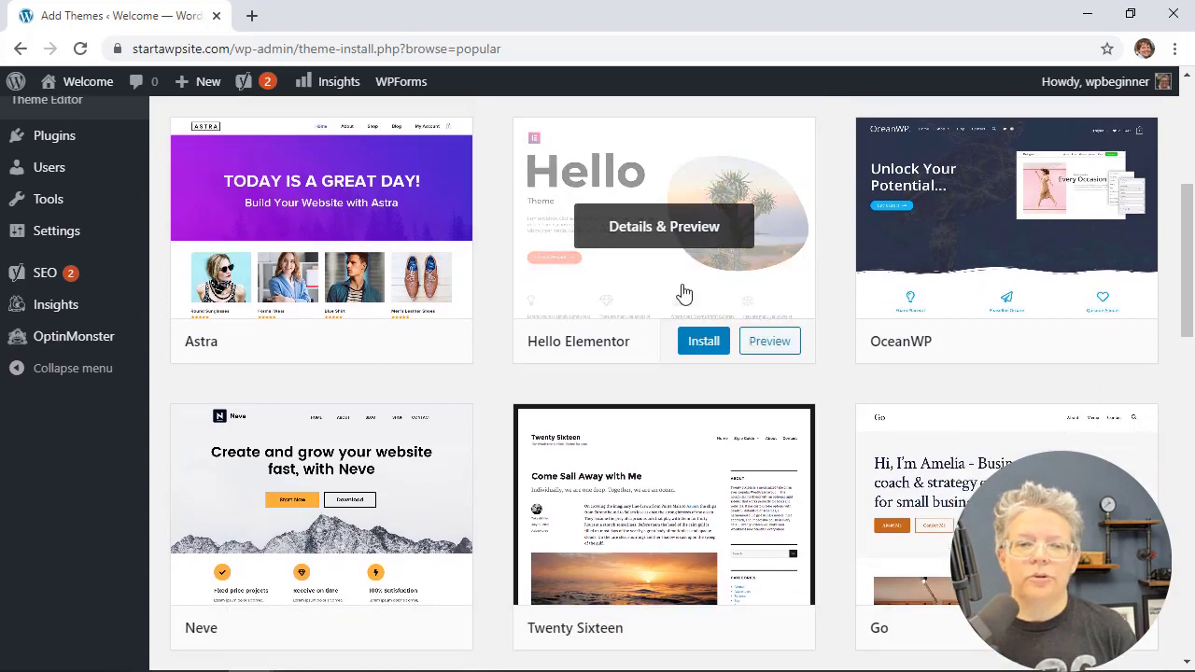
pyautogui.moveTo(544, 430)
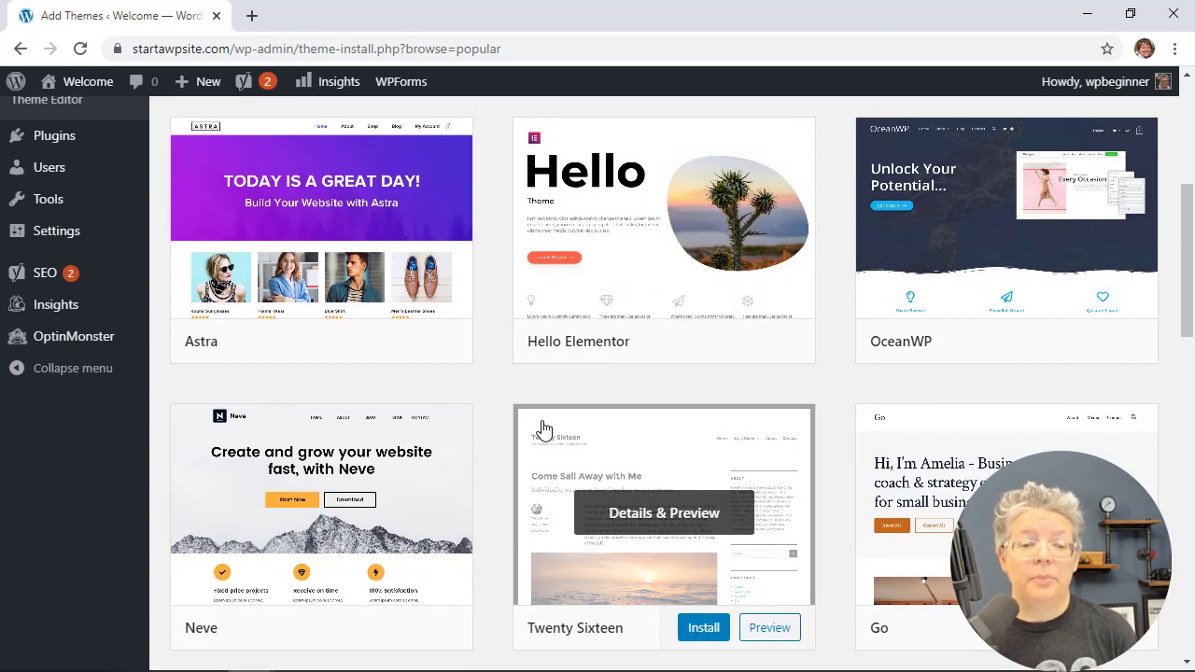
pyautogui.scroll(4, 544, 430)
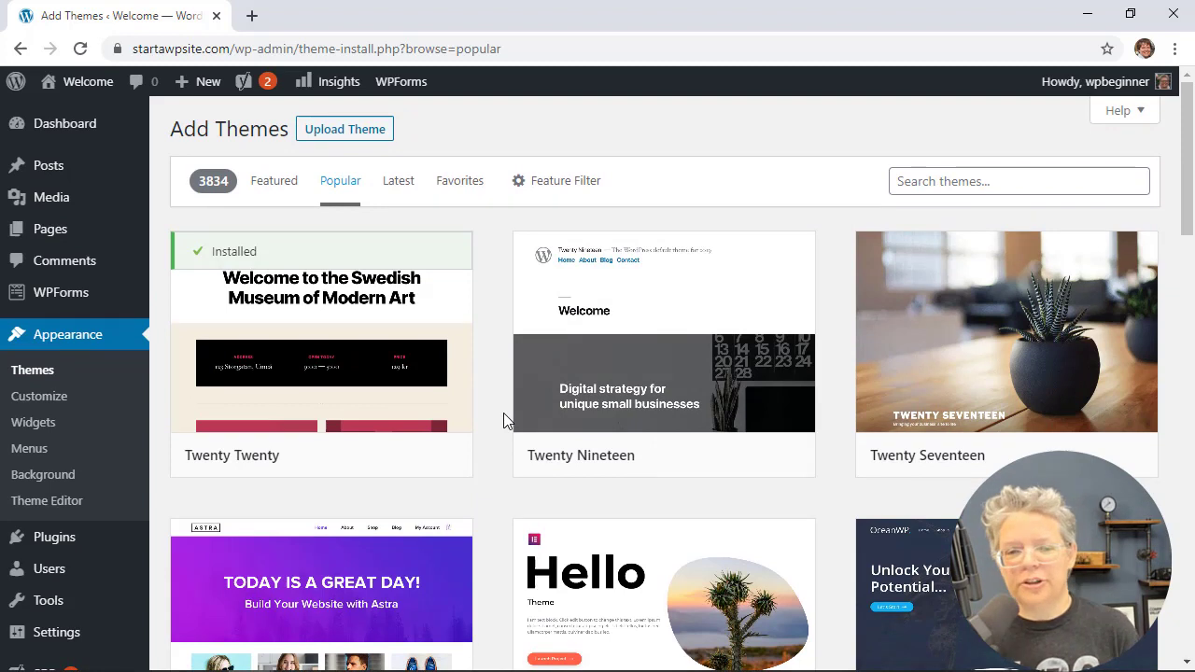
# - Review the subject, feature and layout options offered by the theme feature filter
pyautogui.click(549, 186)
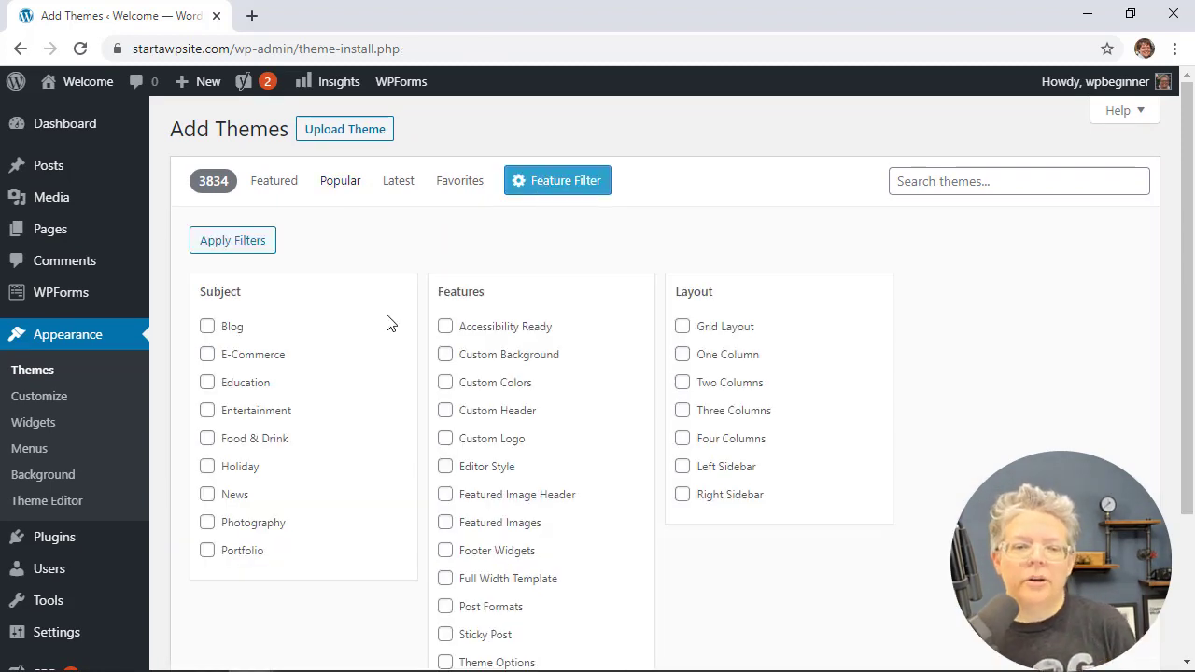
pyautogui.scroll(-1, 407, 475)
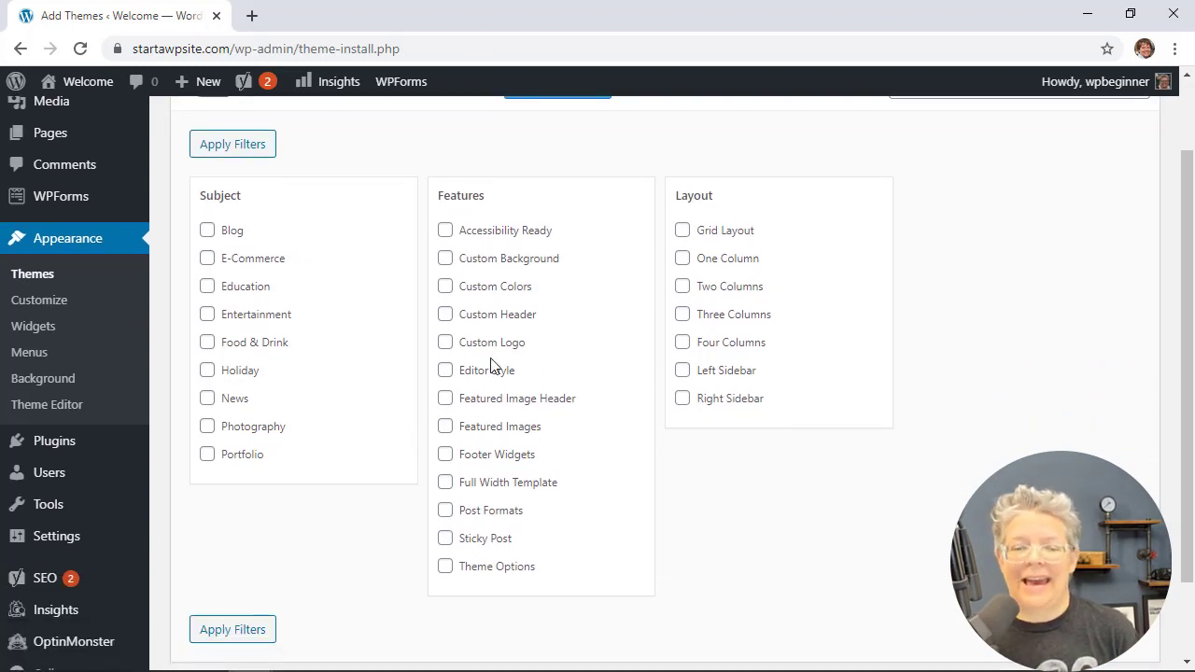
pyautogui.scroll(1, 438, 571)
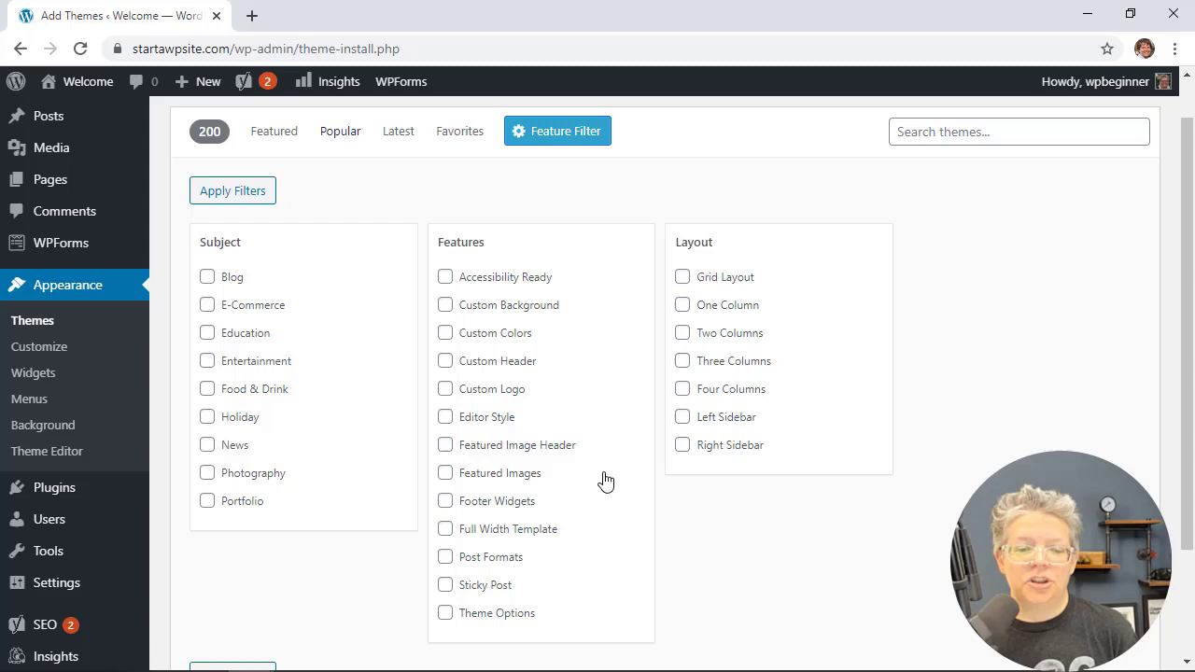
# - Install the Astra theme from the directory's popular themes and activate it on the site
pyautogui.click(338, 138)
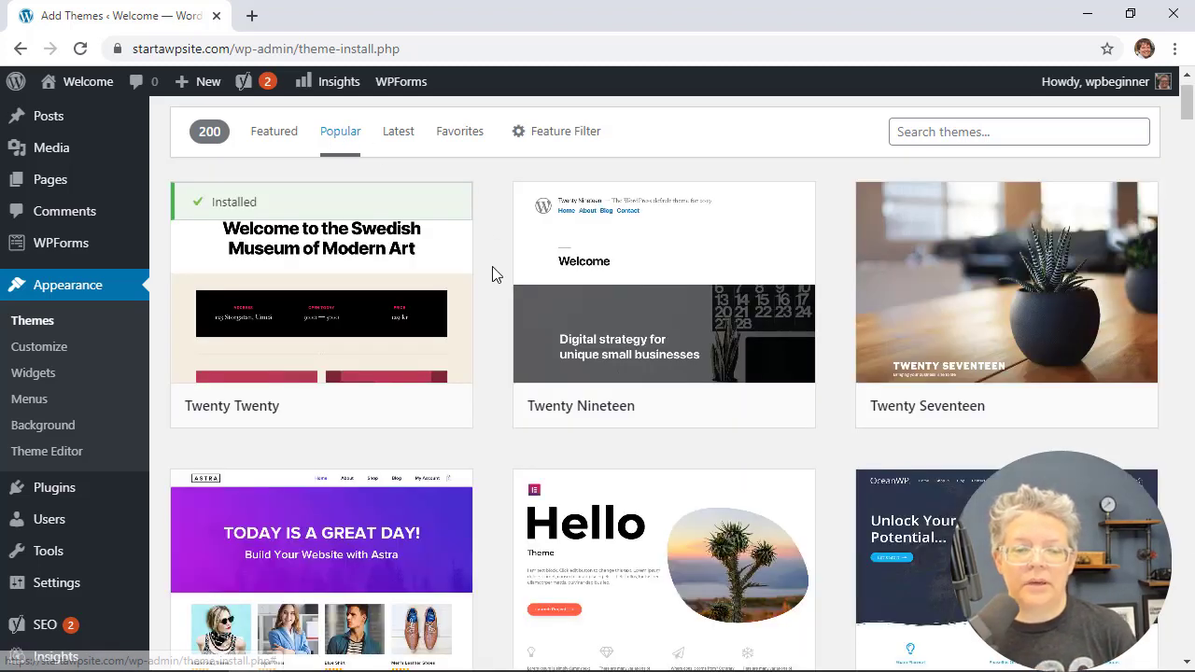
pyautogui.scroll(-3, 494, 269)
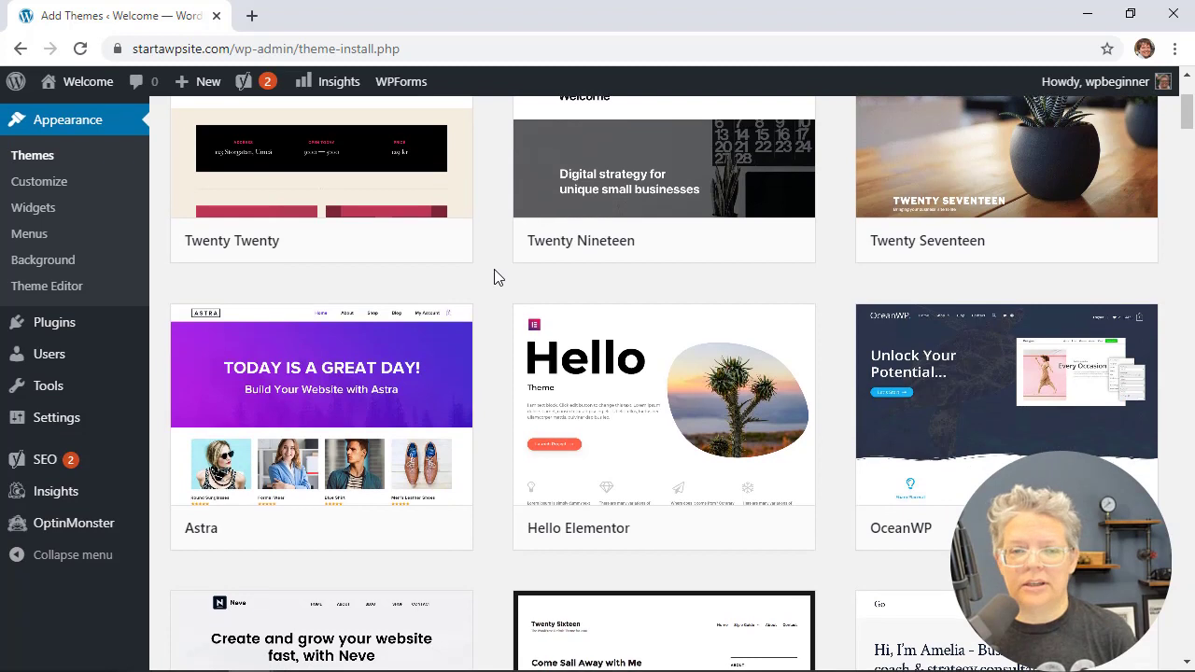
pyautogui.moveTo(334, 392)
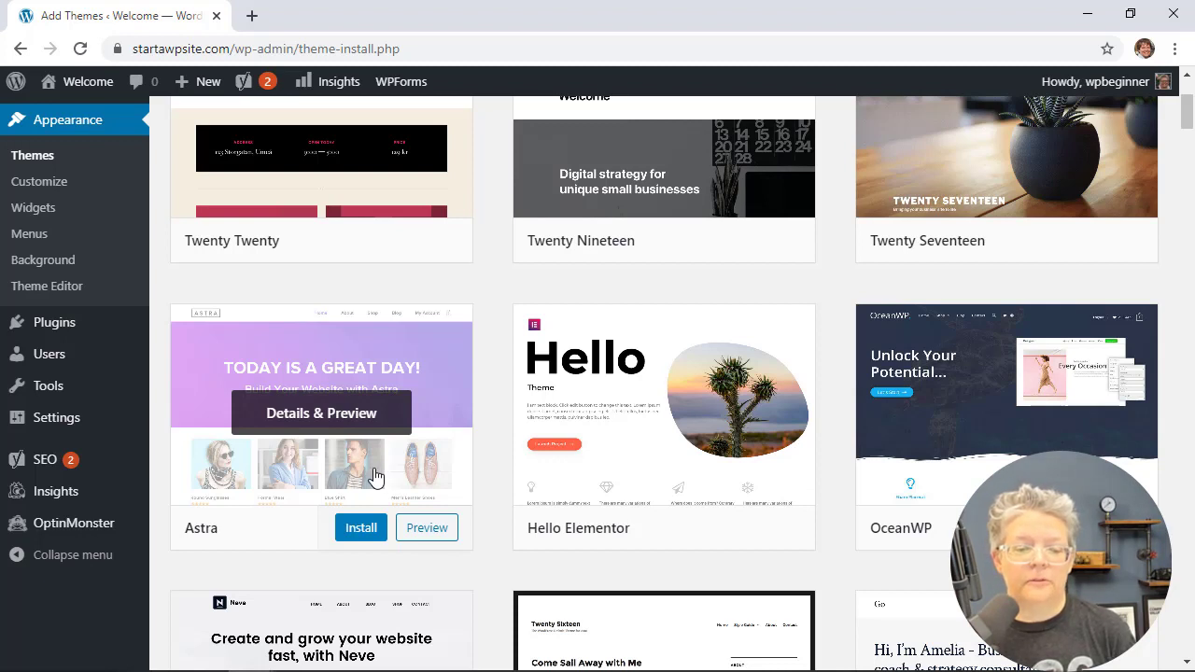
pyautogui.click(361, 528)
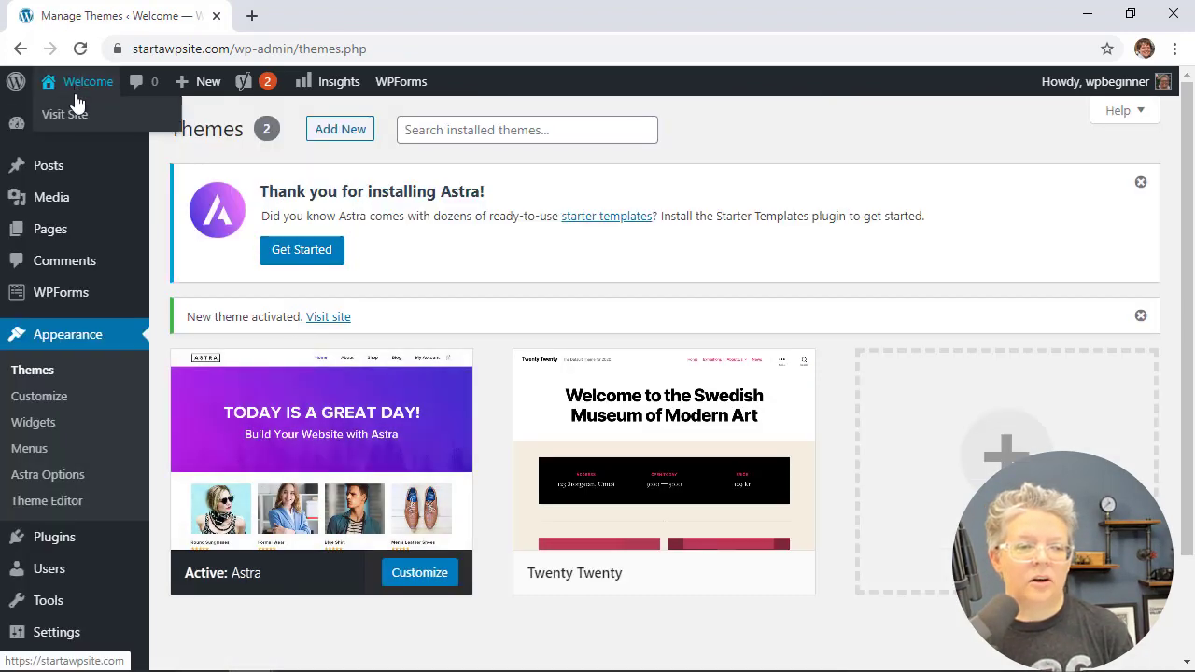
# - Open the live site in a new tab and examine its home page from header to footer with the Astra theme applied
pyautogui.rightClick(75, 117)
pyautogui.click(102, 126)
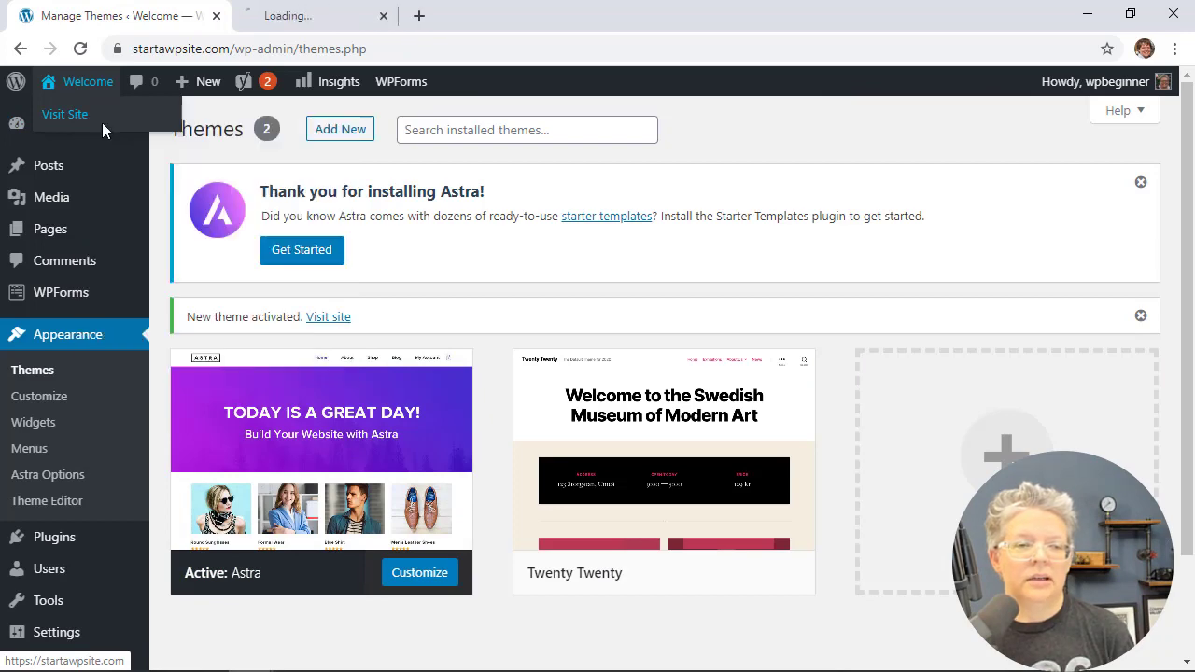
pyautogui.click(293, 25)
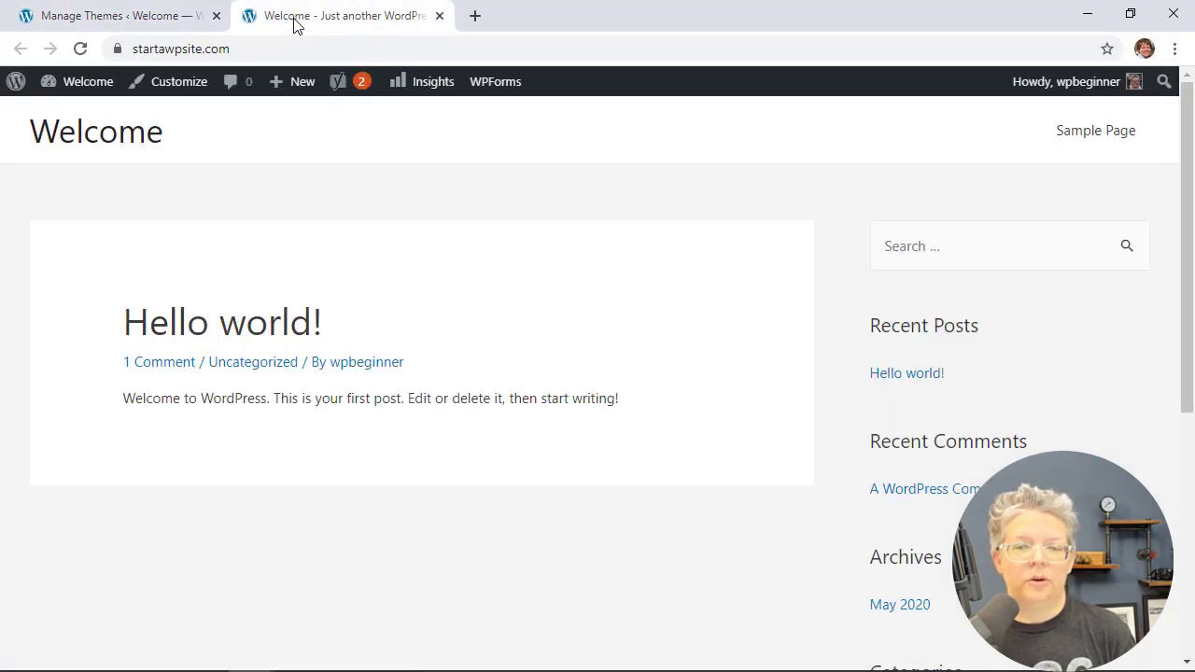
pyautogui.scroll(-2, 488, 157)
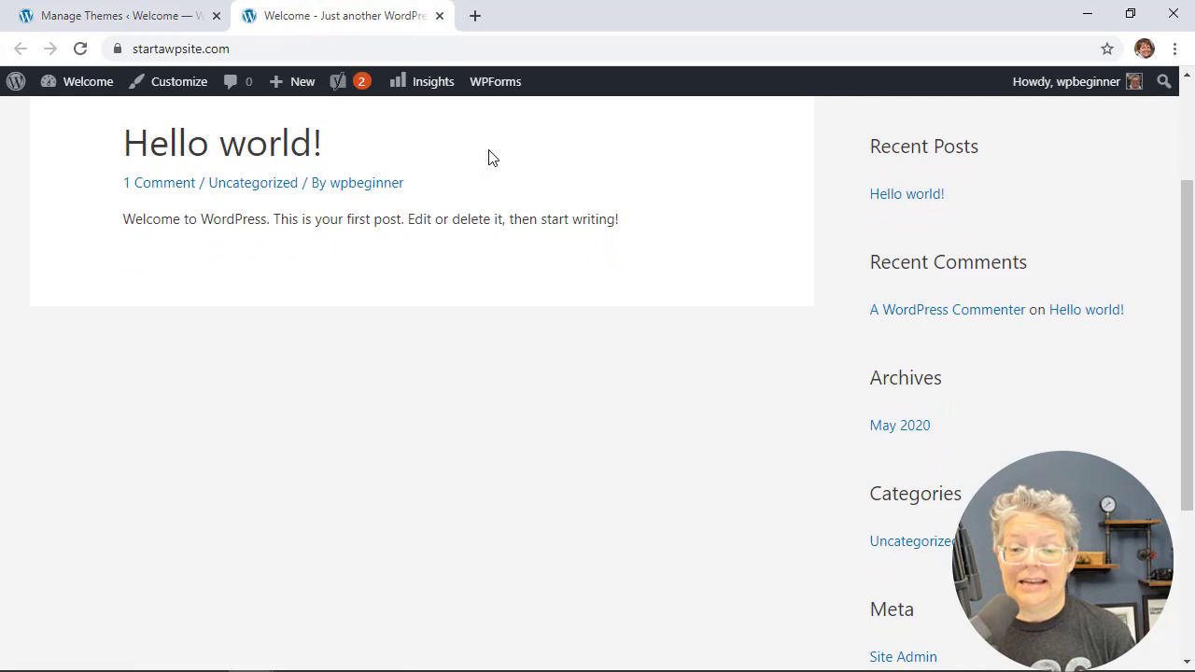
pyautogui.scroll(-3, 488, 157)
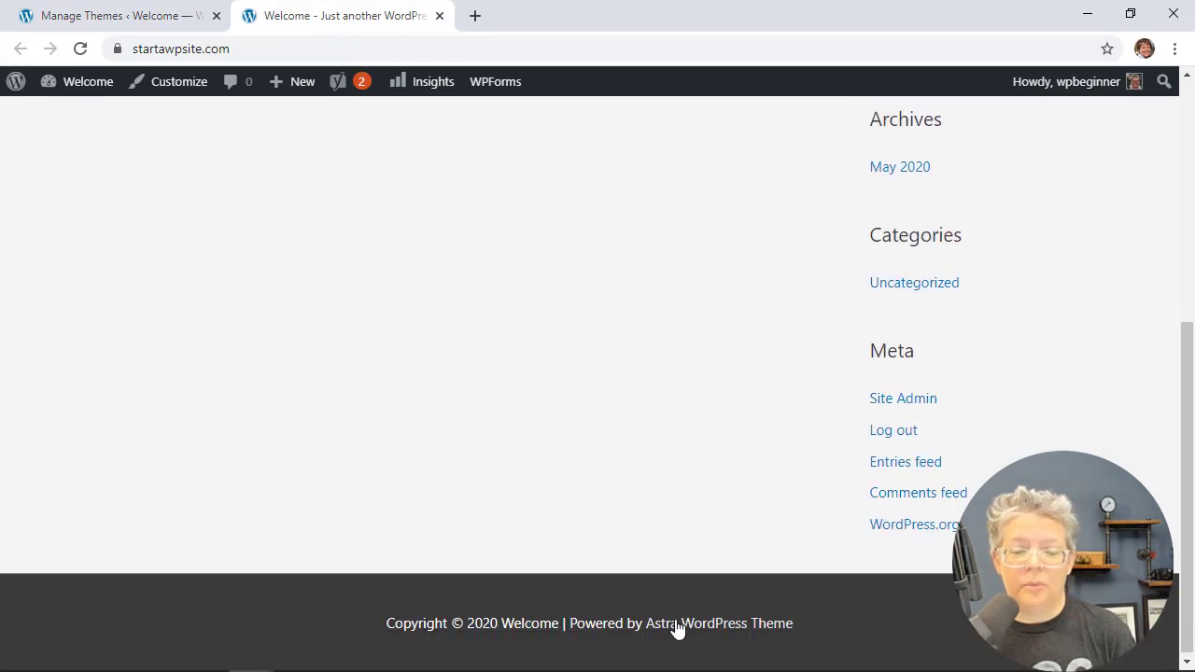
pyautogui.scroll(5, 619, 480)
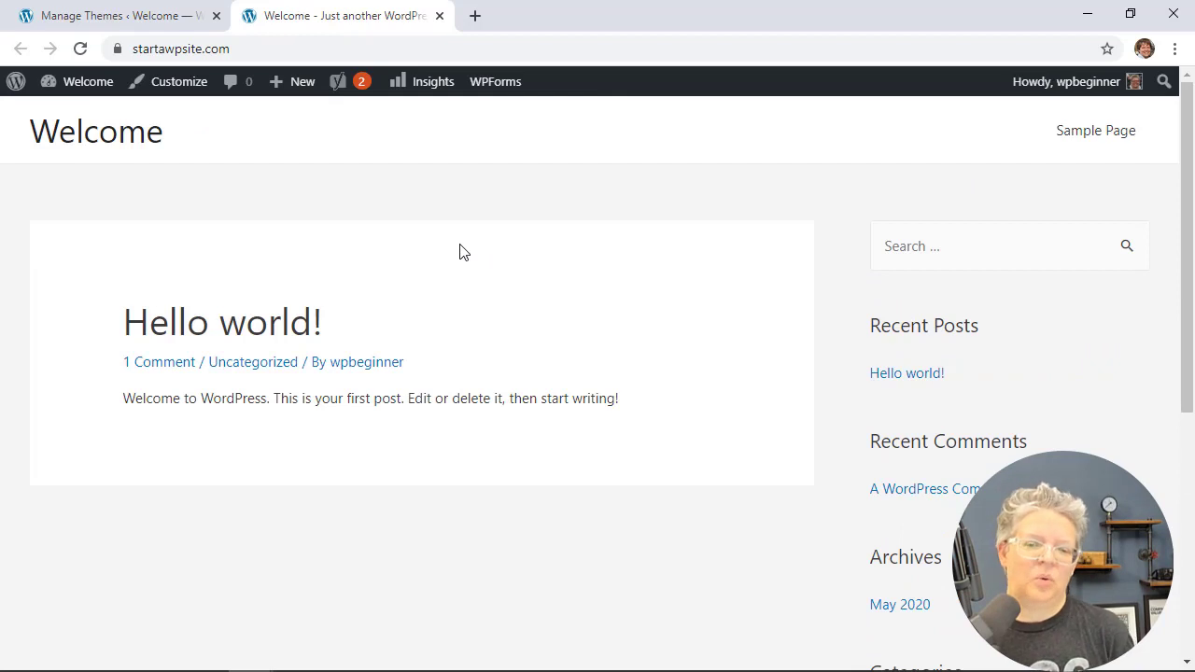
pyautogui.scroll(-1, 459, 252)
pyautogui.scroll(1, 460, 251)
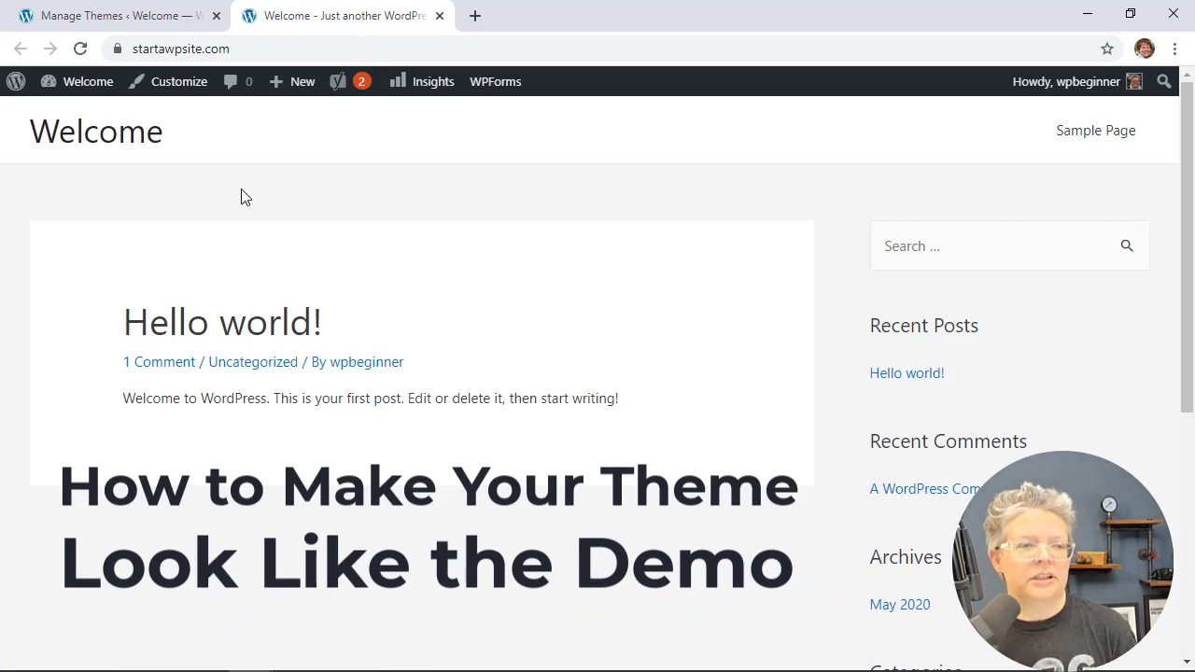
pyautogui.click(135, 18)
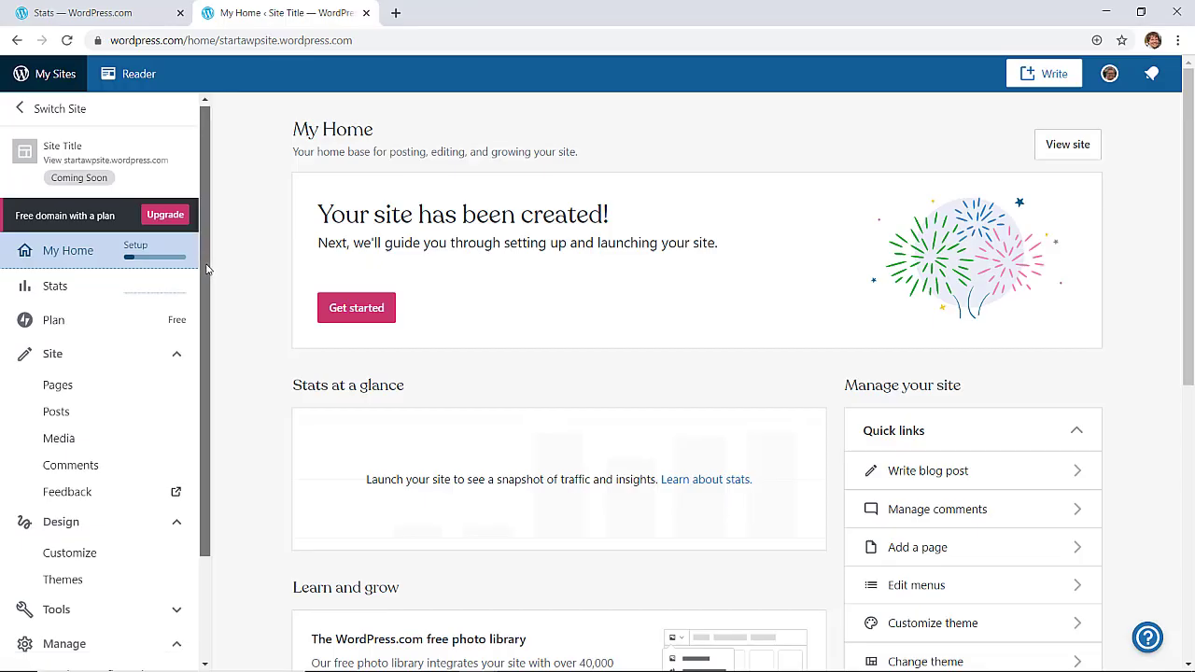
# - Go to the Themes page of the WordPress.com site and open its option for installing a theme
pyautogui.scroll(-1, 96, 519)
pyautogui.click(88, 549)
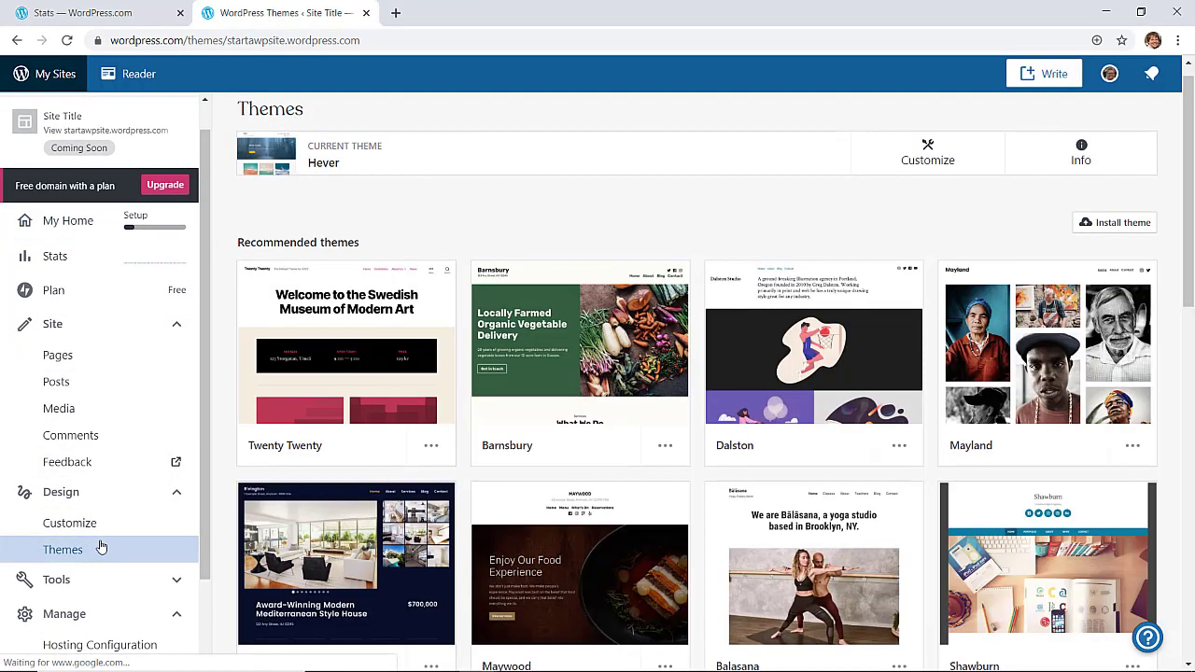
pyautogui.click(1116, 226)
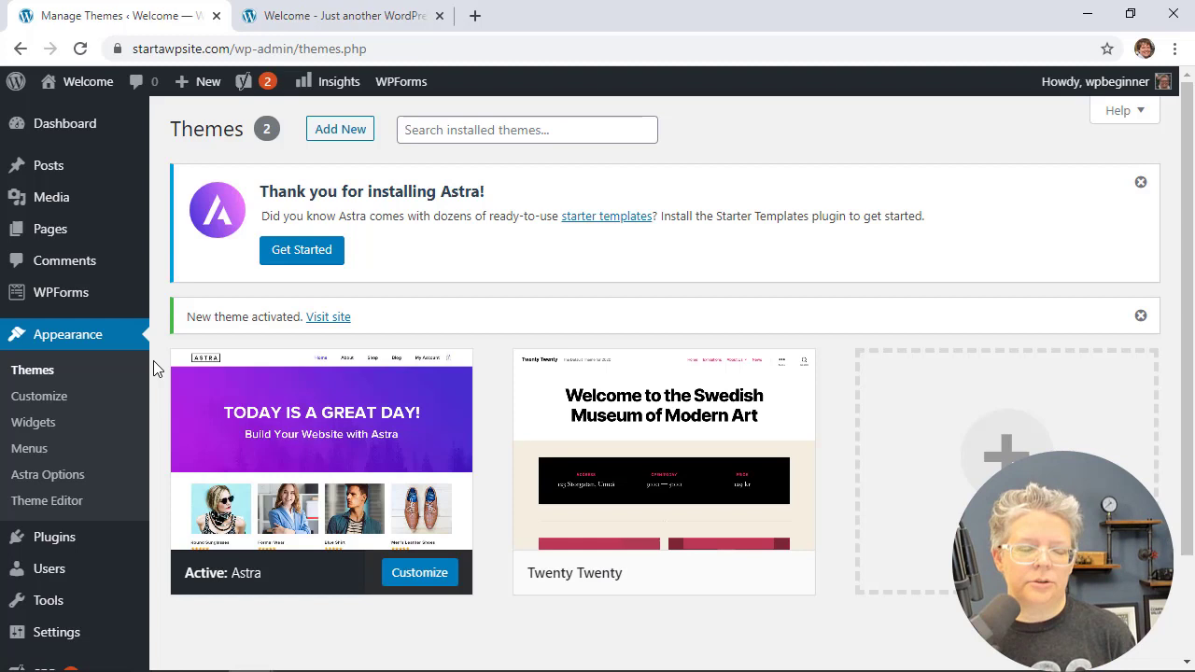
pyautogui.scroll(-1, 153, 360)
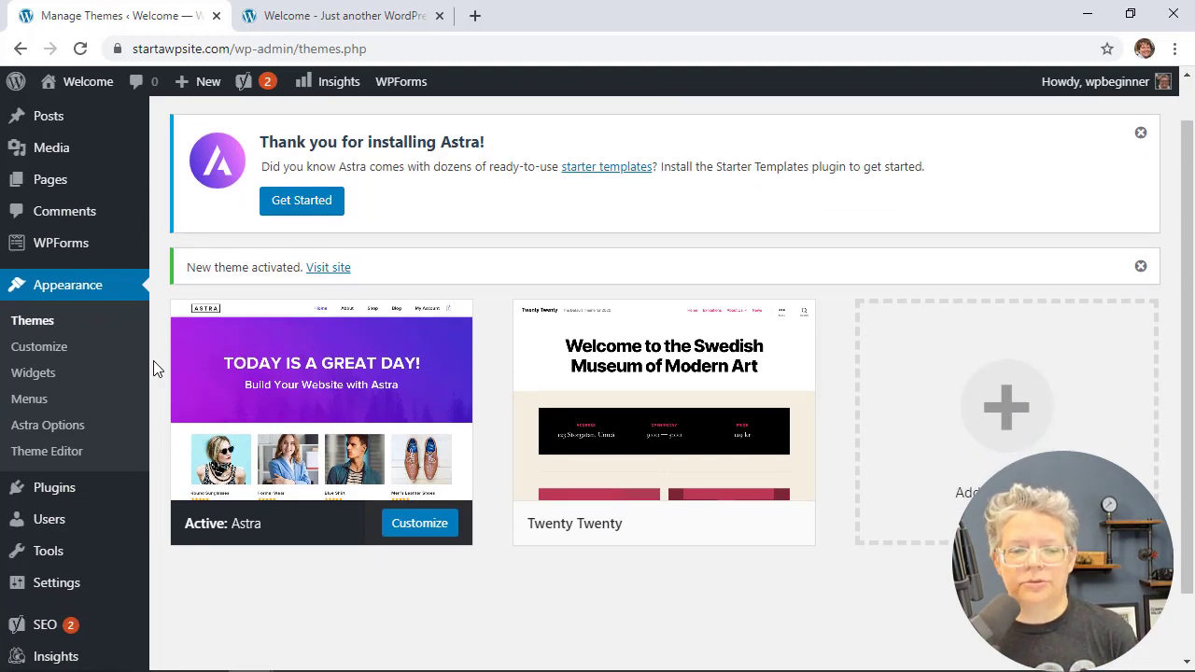
pyautogui.scroll(1, 153, 361)
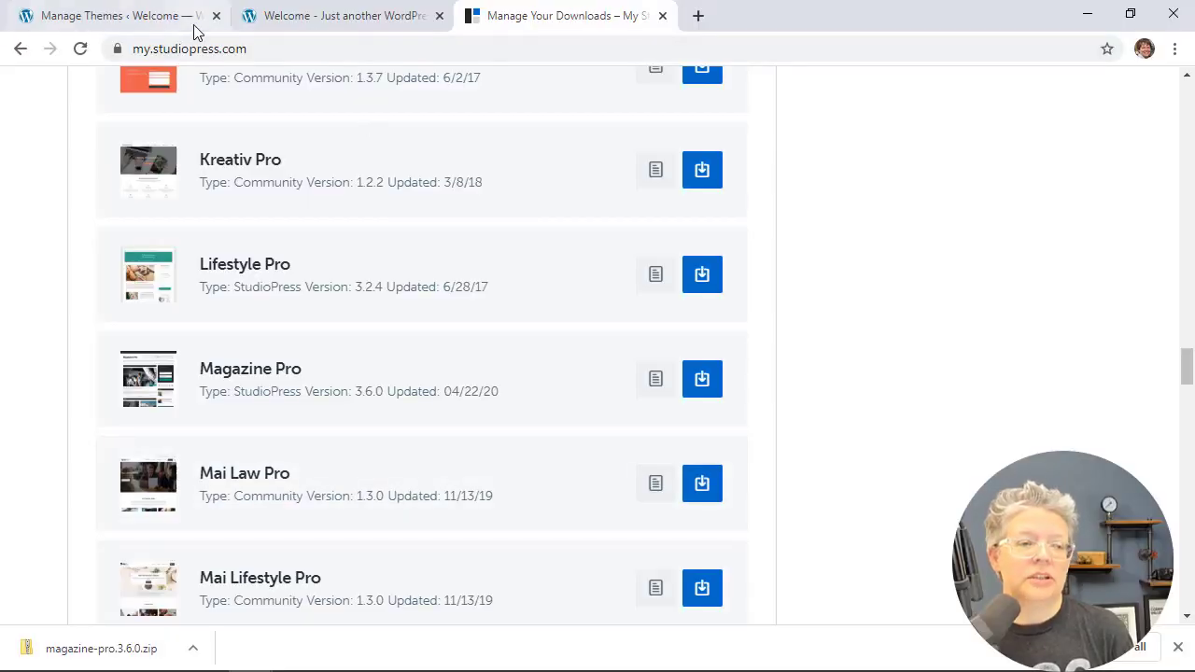
# - Return to the startawpsite.com theme management page, reload it and dismiss the Astra welcome notice
pyautogui.click(137, 20)
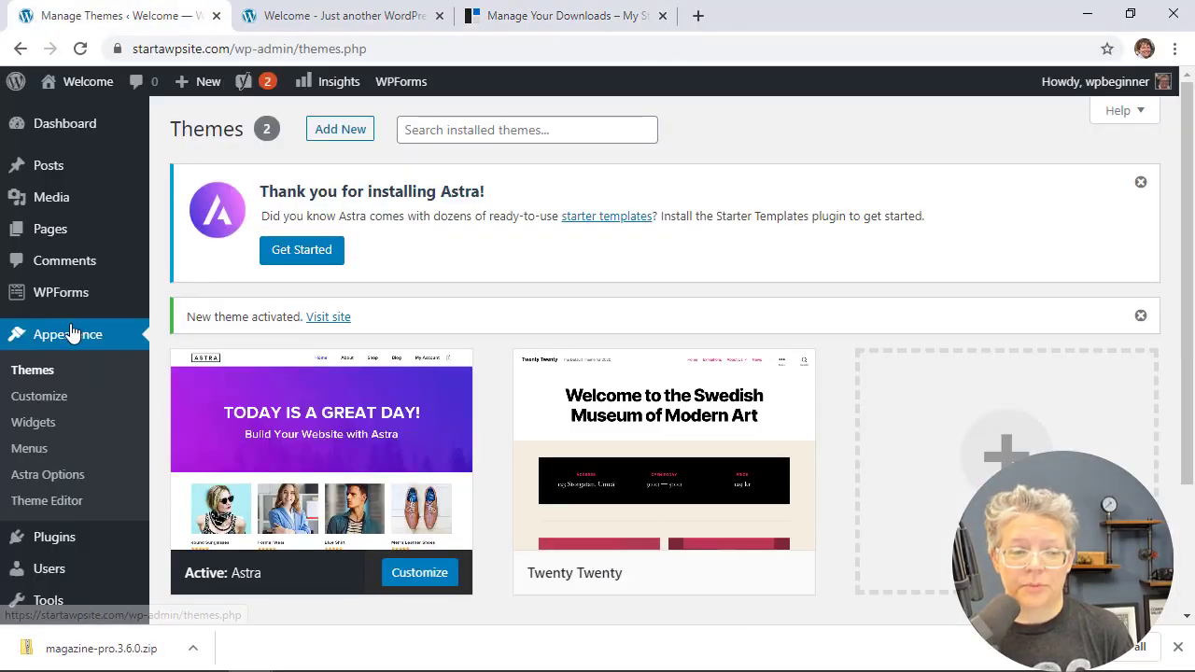
pyautogui.click(37, 374)
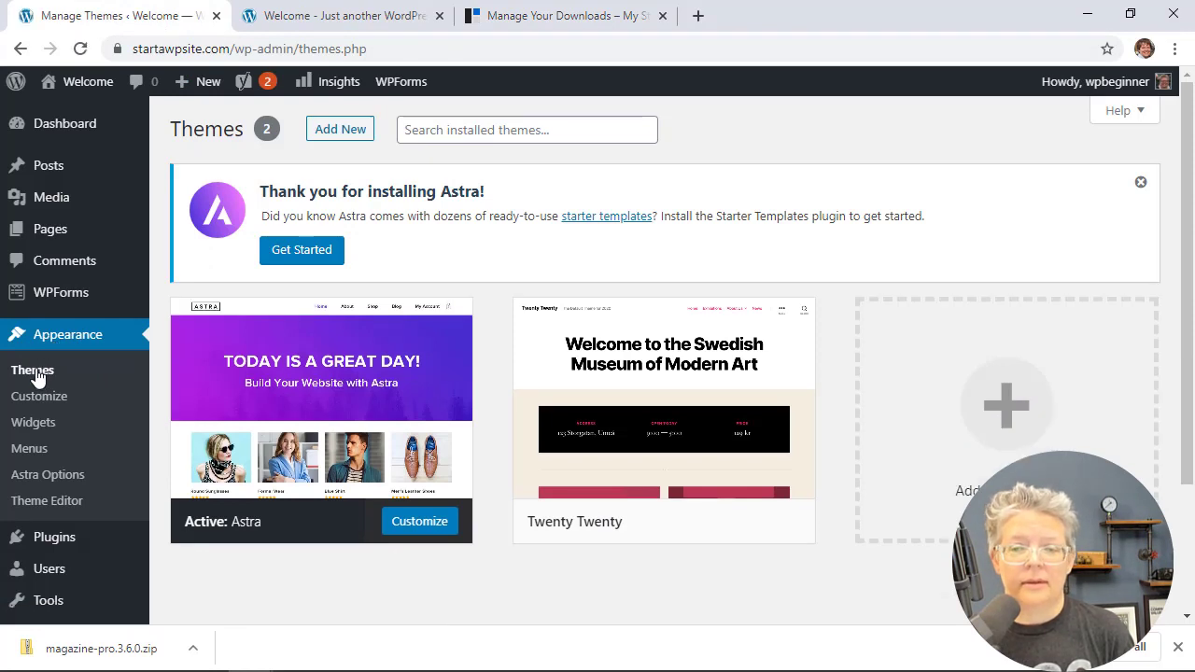
pyautogui.click(1141, 182)
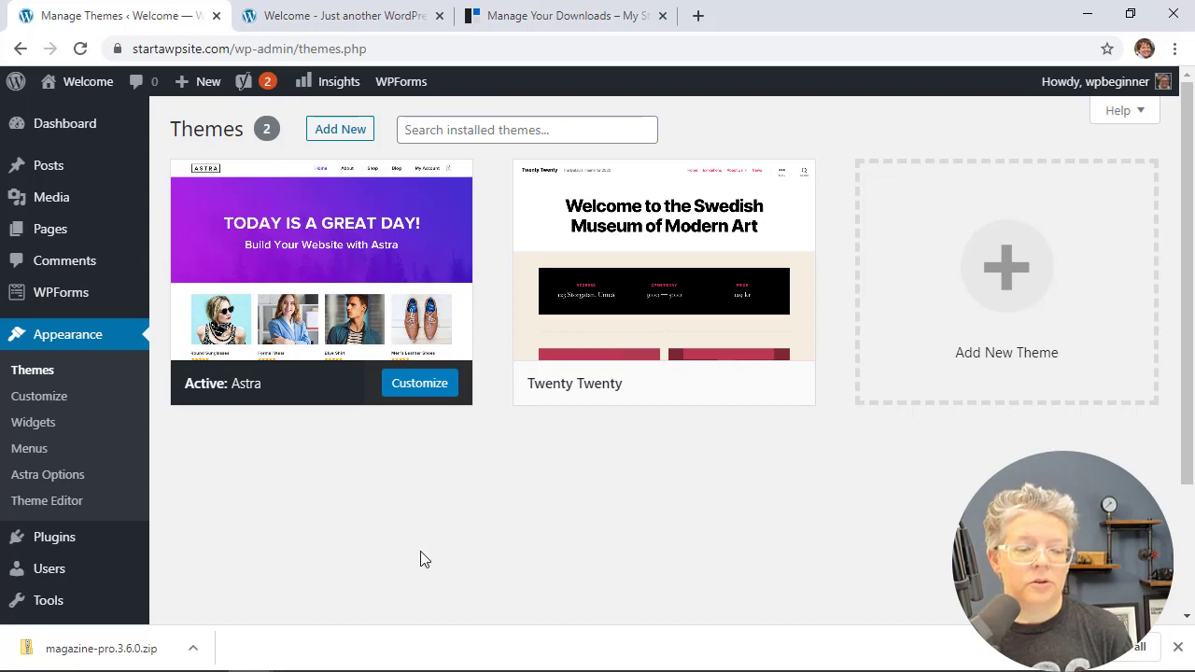
# - Add a new theme by uploading the file magazine-pro.3.6.0.zip and installing it
pyautogui.click(334, 131)
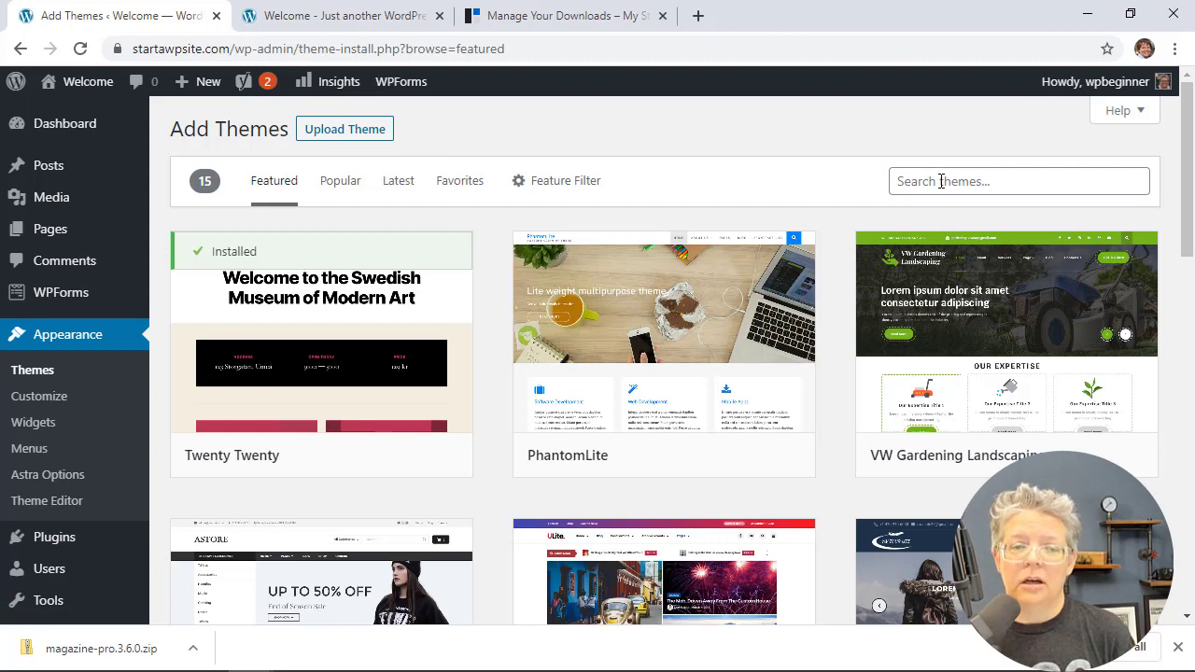
pyautogui.click(331, 136)
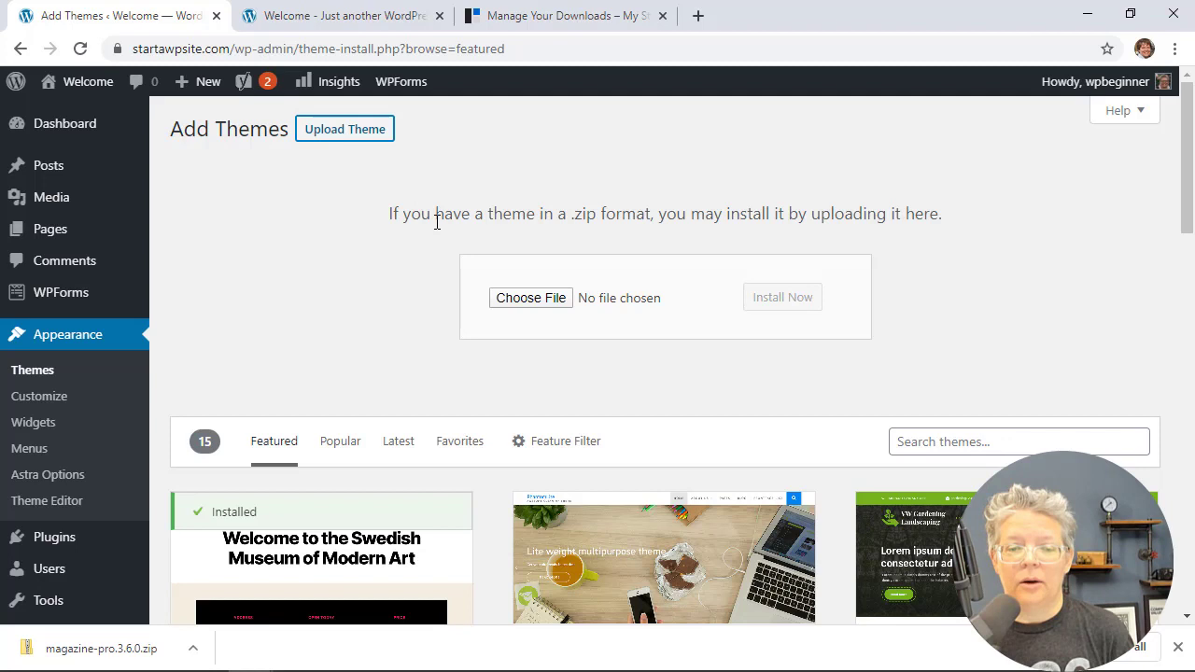
pyautogui.moveTo(91, 657); pyautogui.dragTo(547, 300)
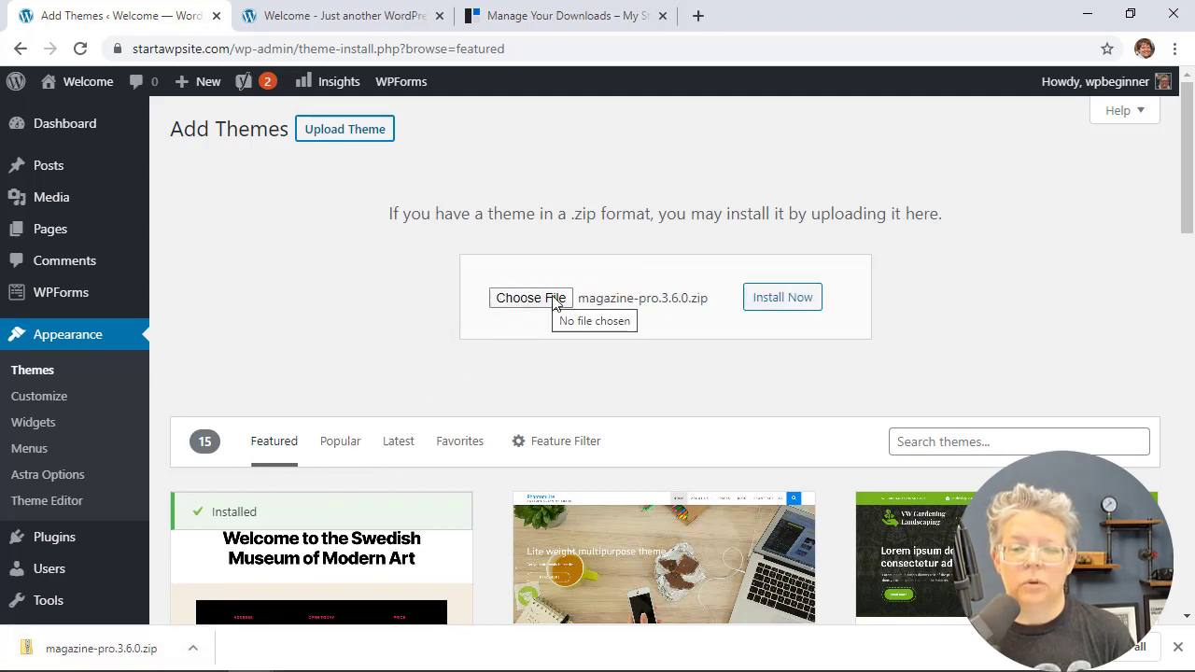
pyautogui.click(551, 297)
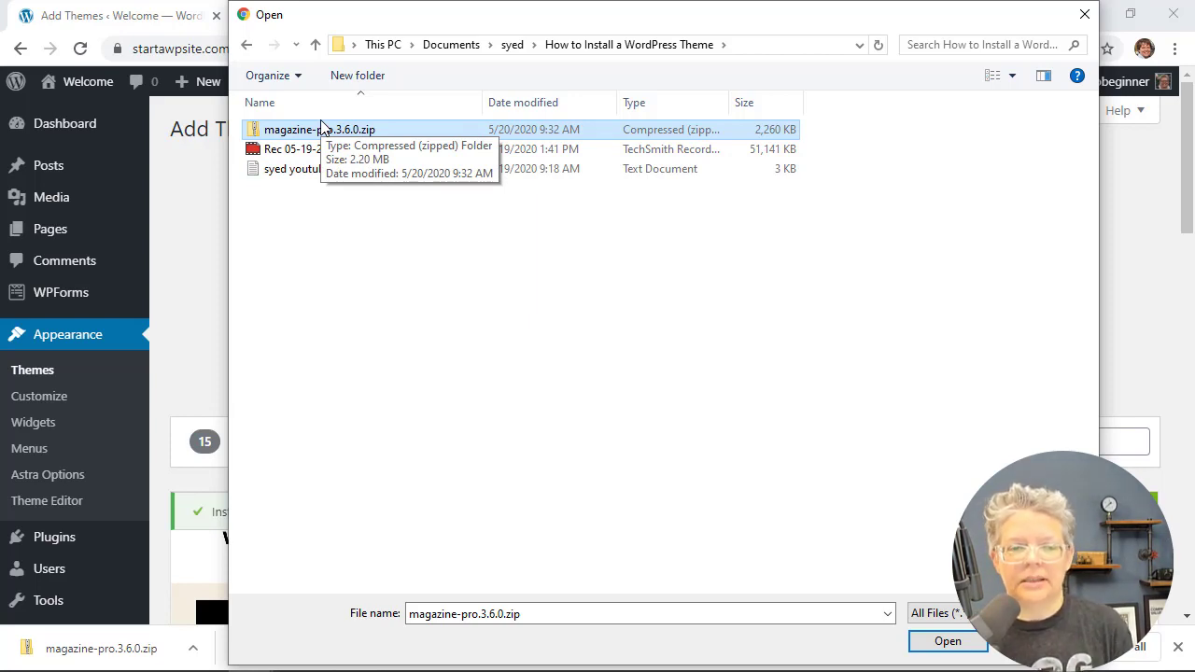
pyautogui.click(947, 642)
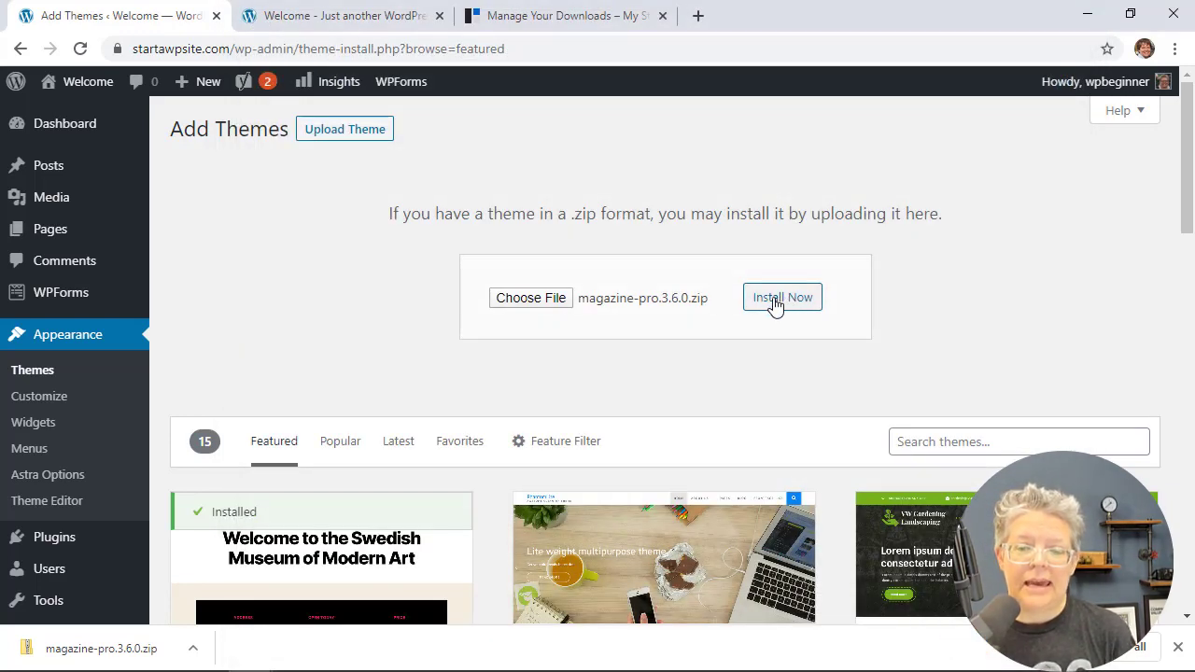
pyautogui.click(776, 307)
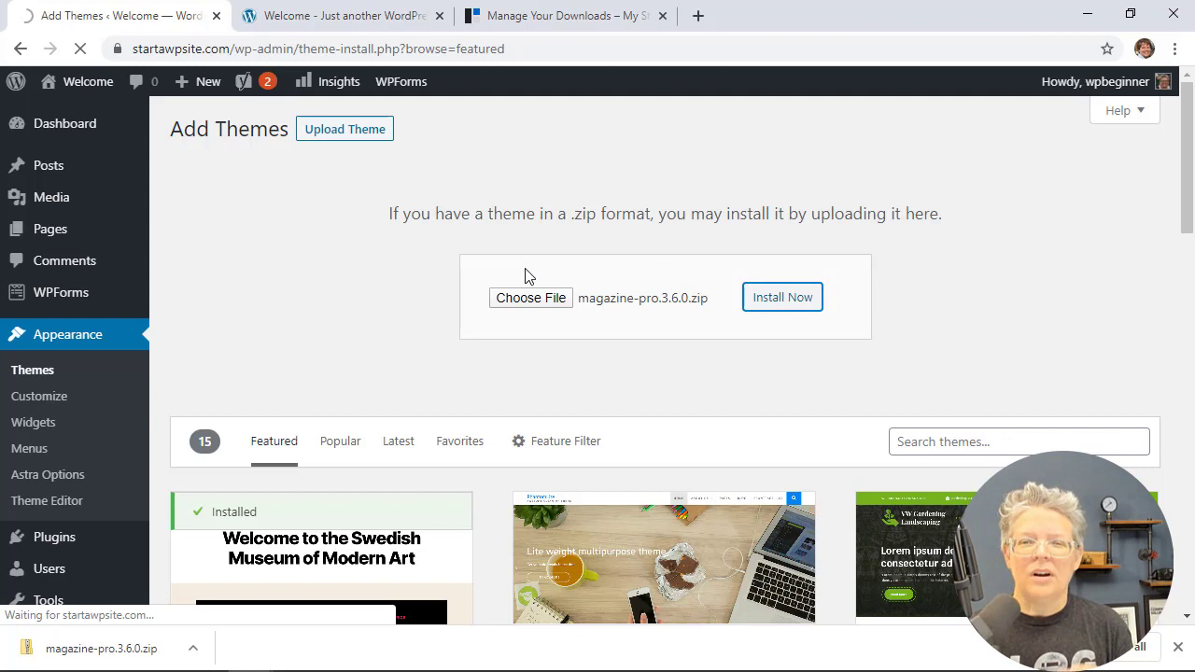
# - Open the MonsterInsights reports and examine the overview's sessions, visitor, device, country and referral statistics
pyautogui.scroll(-3, 271, 250)
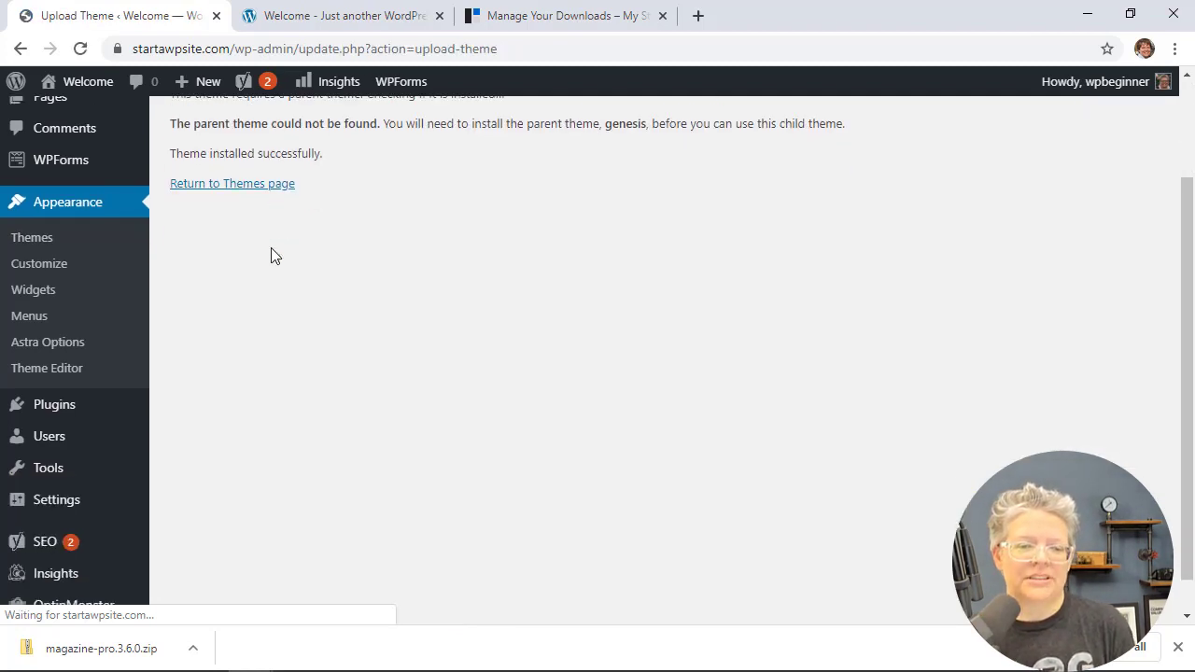
pyautogui.scroll(-1, 227, 444)
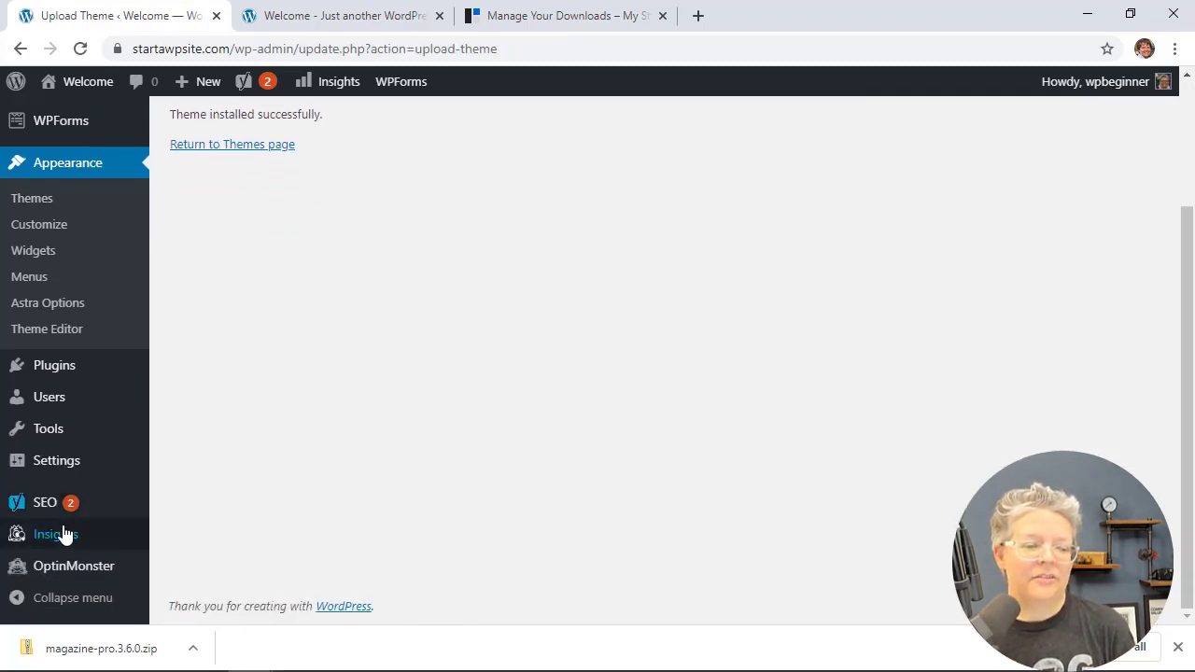
pyautogui.moveTo(56, 540)
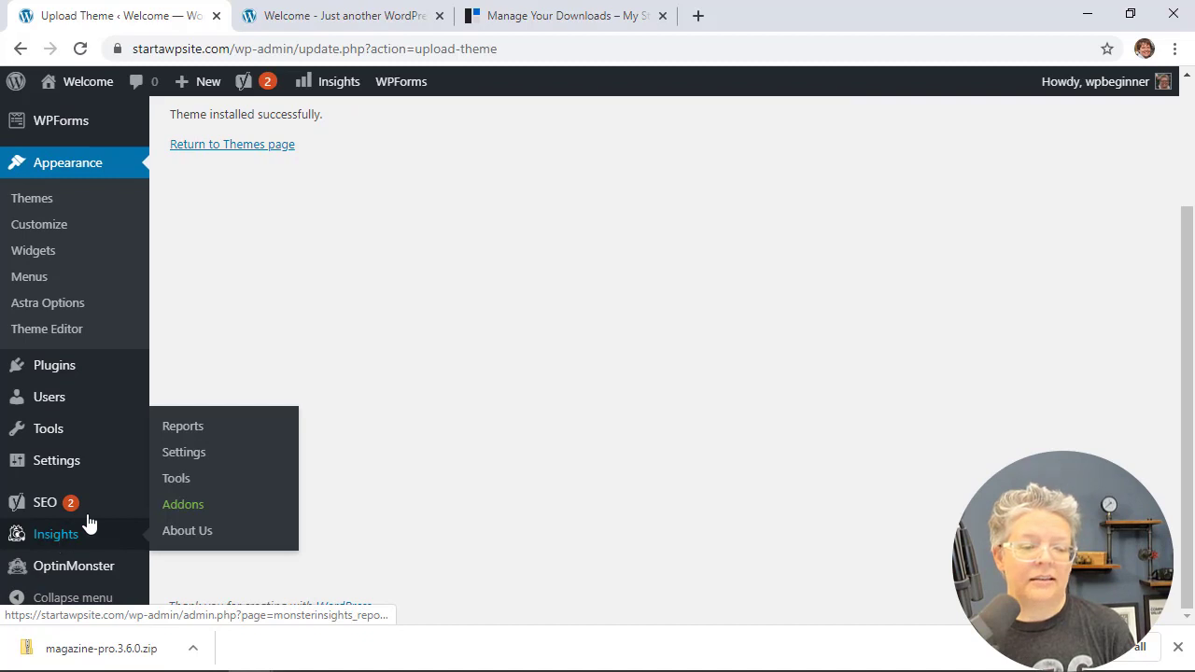
pyautogui.click(70, 546)
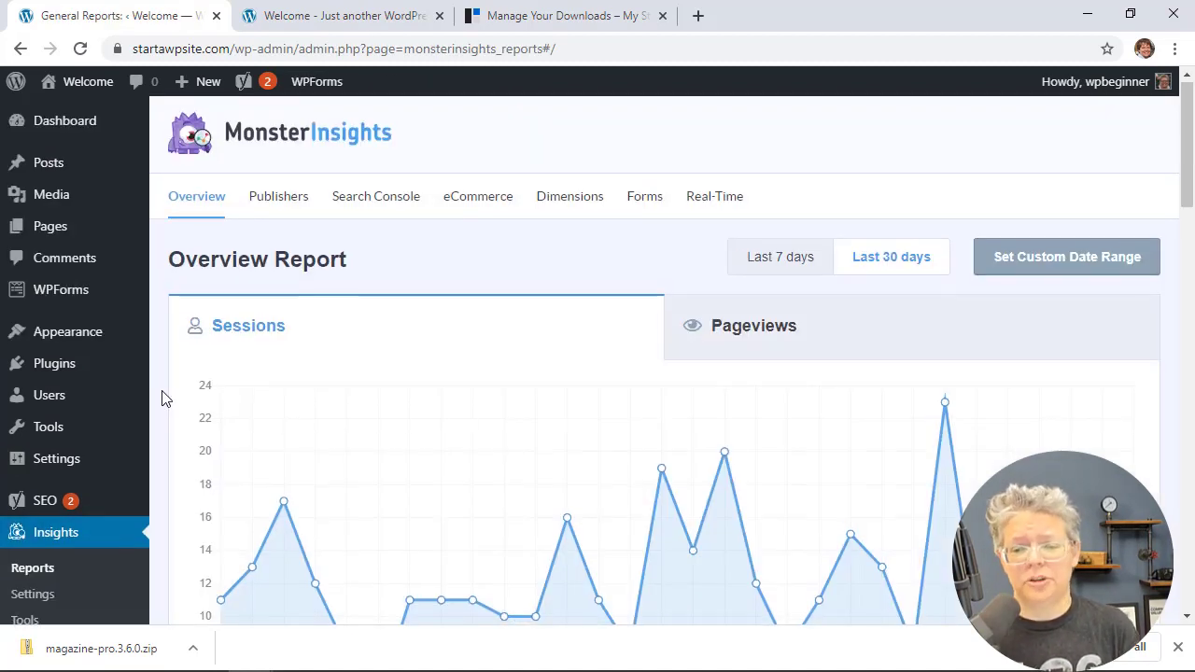
pyautogui.scroll(-2, 162, 399)
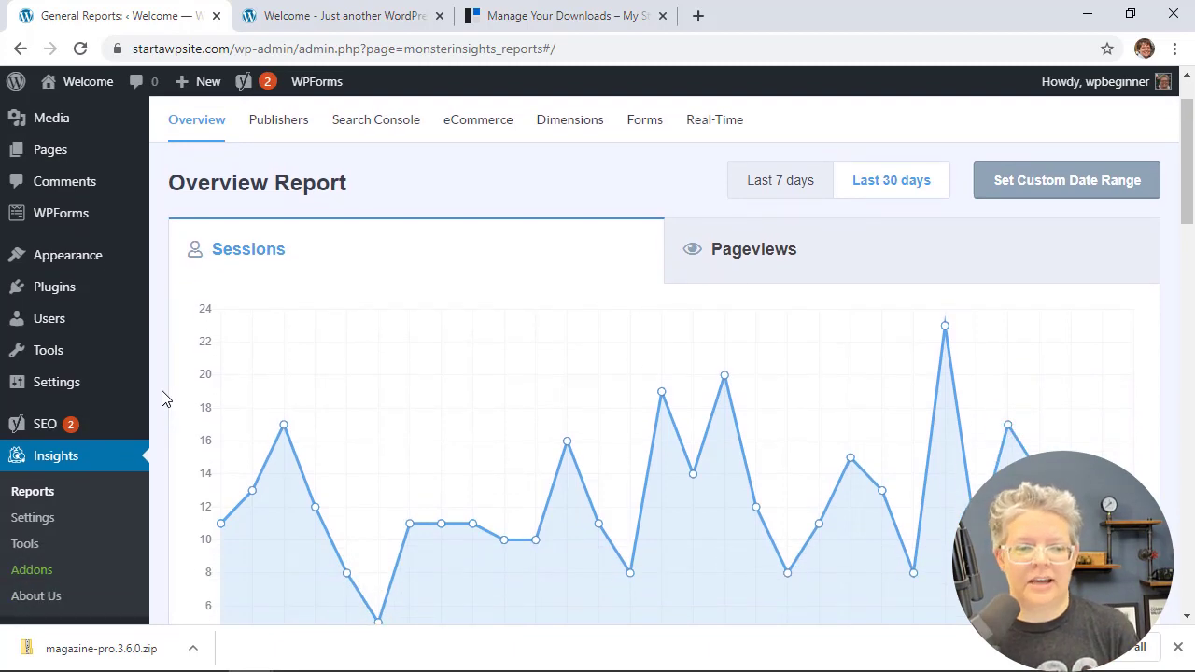
pyautogui.scroll(-6, 180, 431)
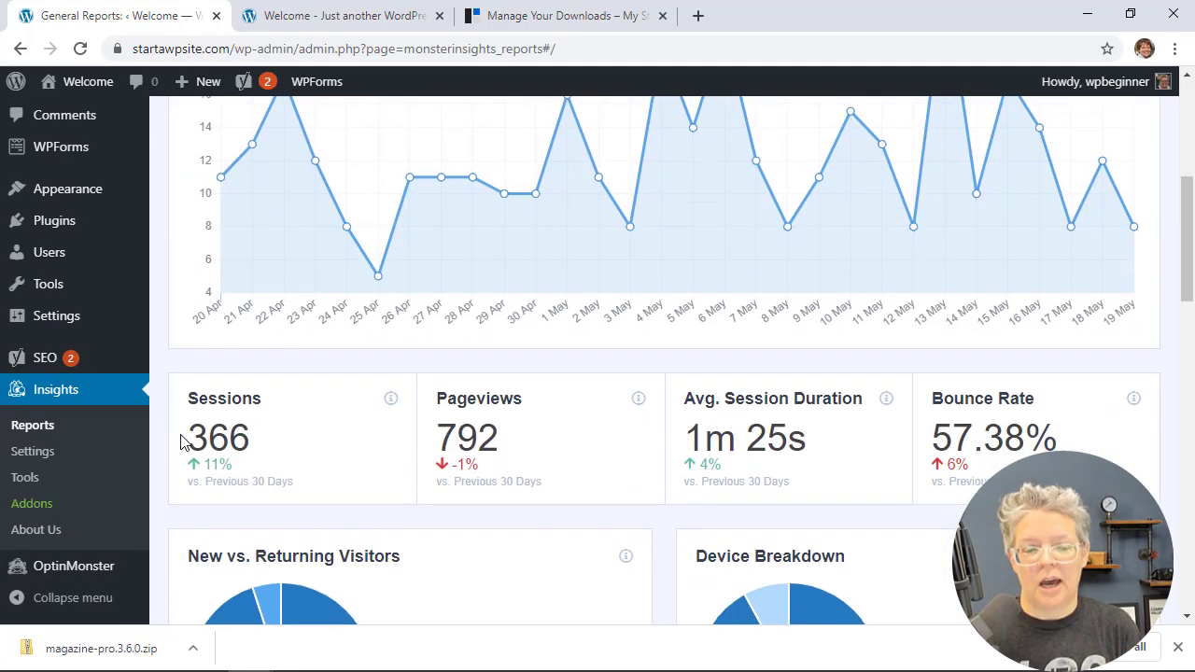
pyautogui.scroll(-1, 182, 442)
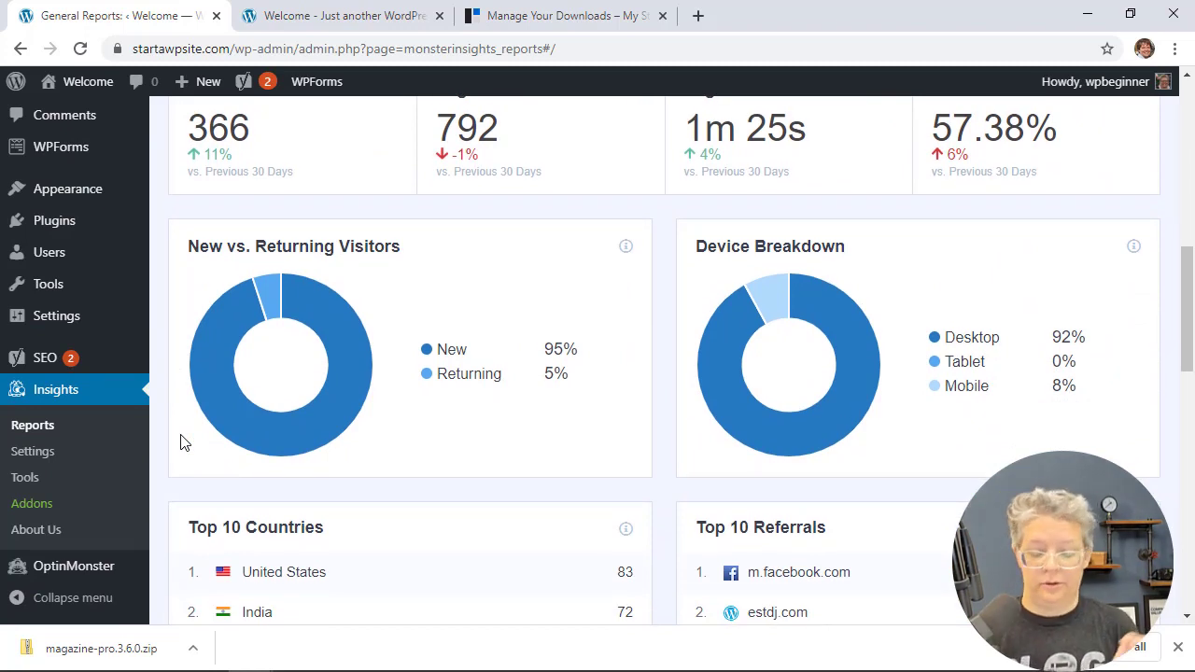
pyautogui.scroll(-3, 182, 441)
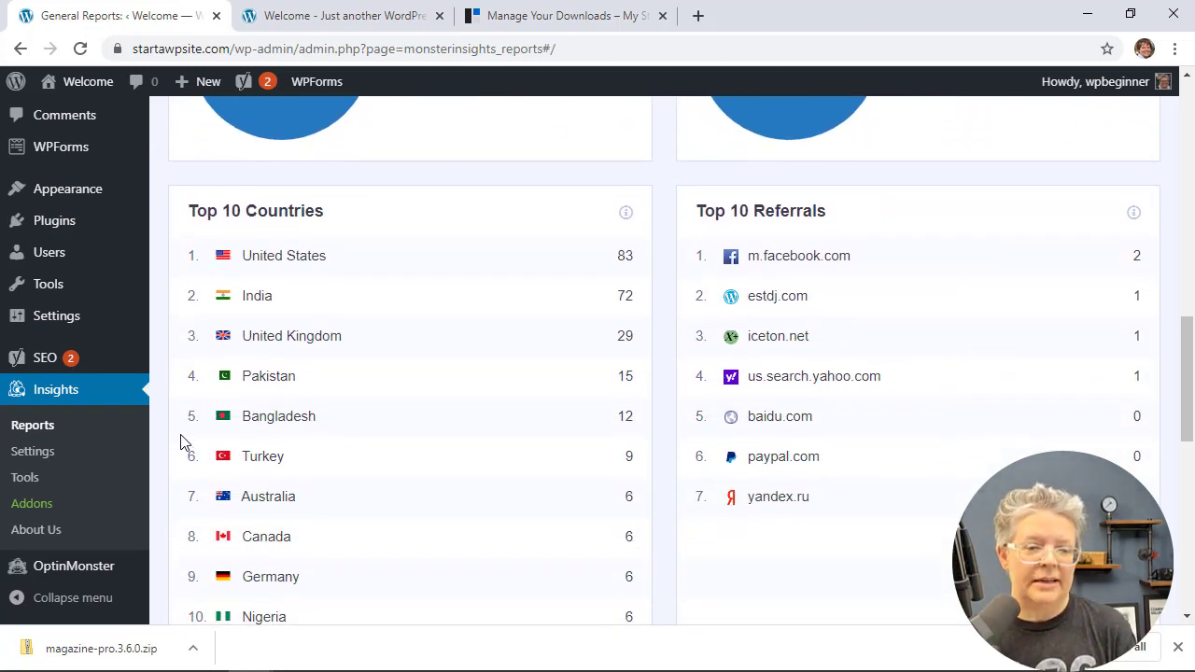
pyautogui.scroll(10, 715, 453)
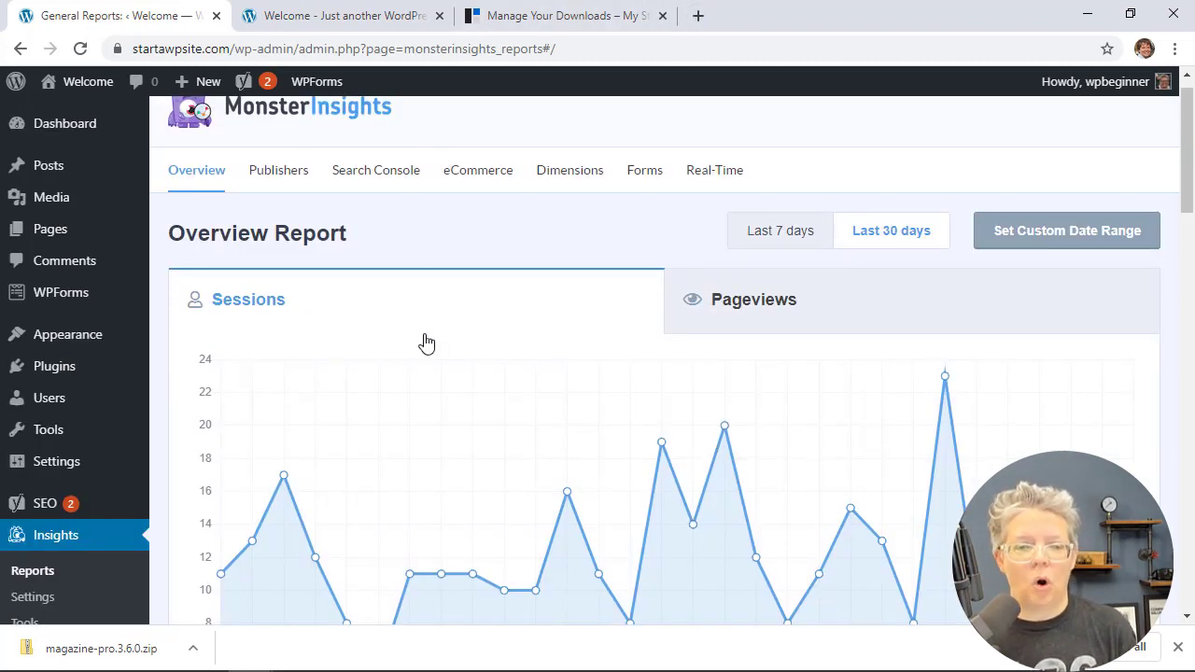
# - Open the MonsterInsights website, monsterinsights.com, in a new browser tab
pyautogui.click(698, 16)
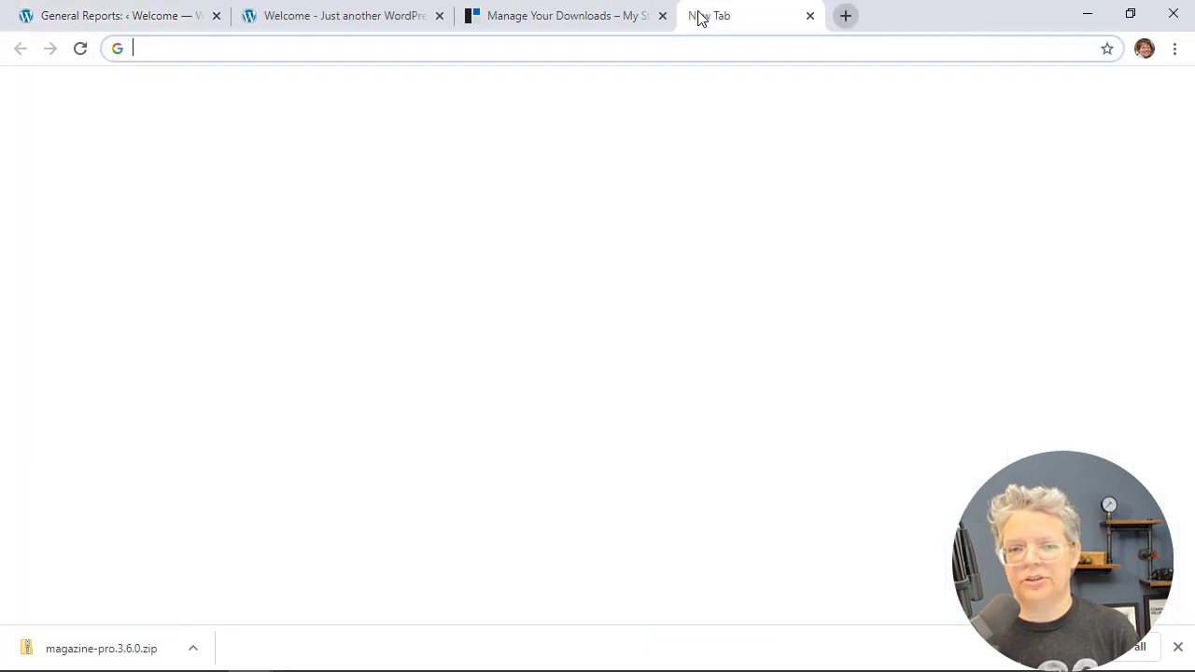
pyautogui.write('mons')
pyautogui.press('Return')
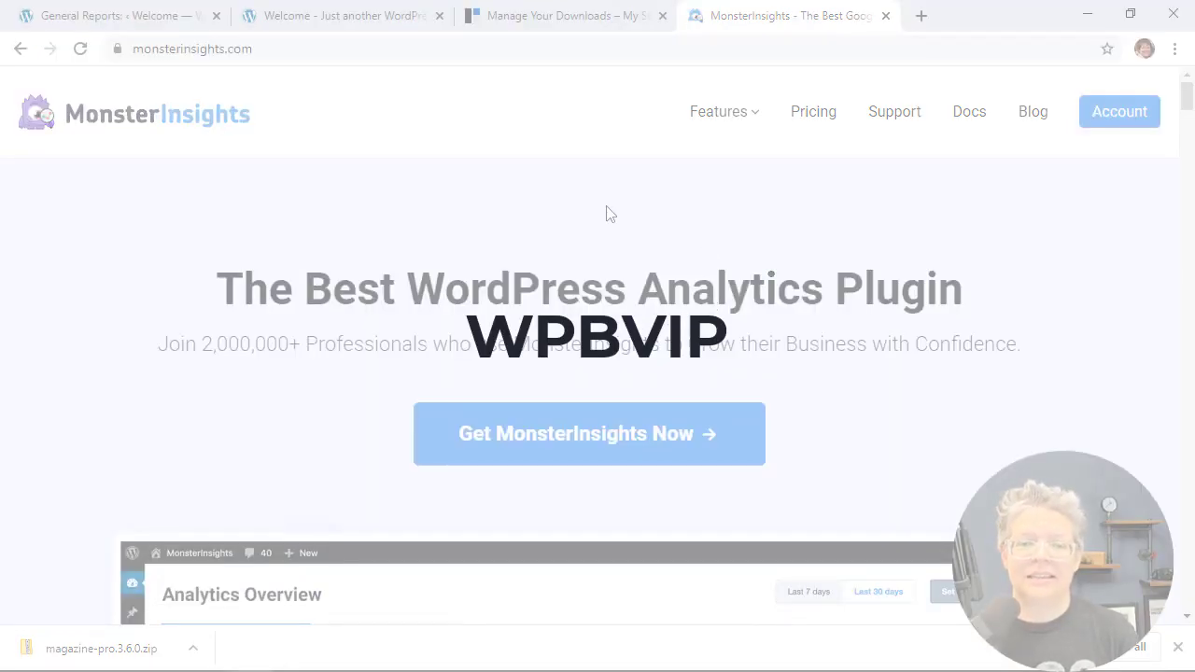
# - Return to the startawpsite.com admin from the MonsterInsights website and open its theme management page
pyautogui.click(134, 14)
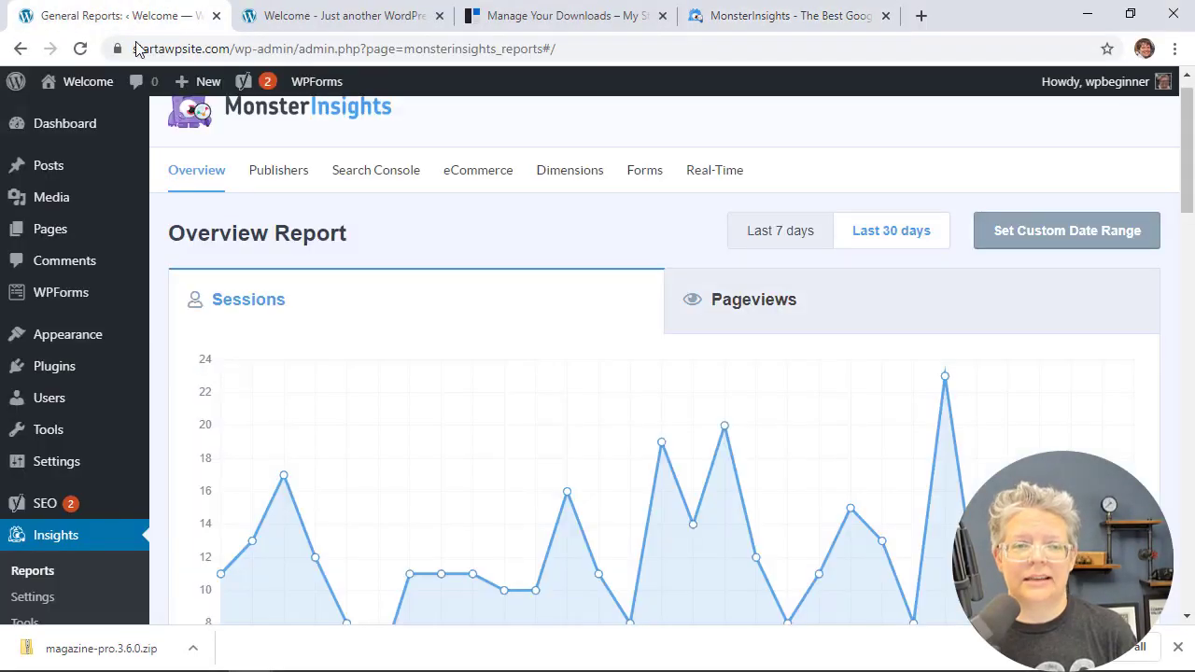
pyautogui.moveTo(88, 344)
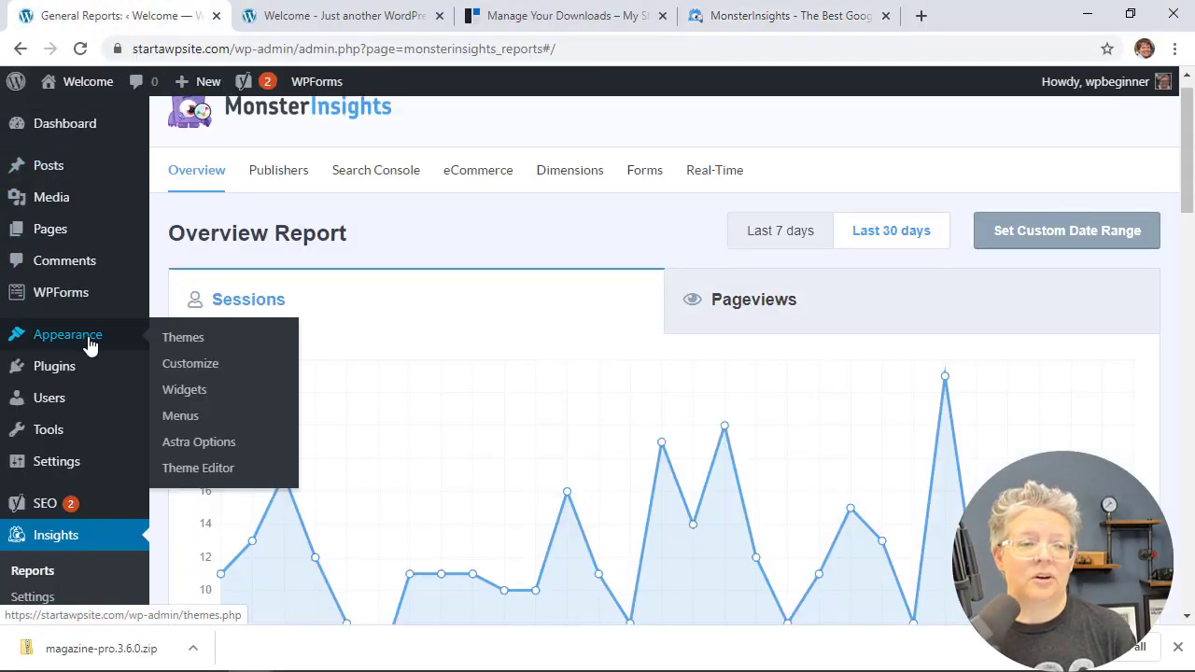
pyautogui.click(184, 342)
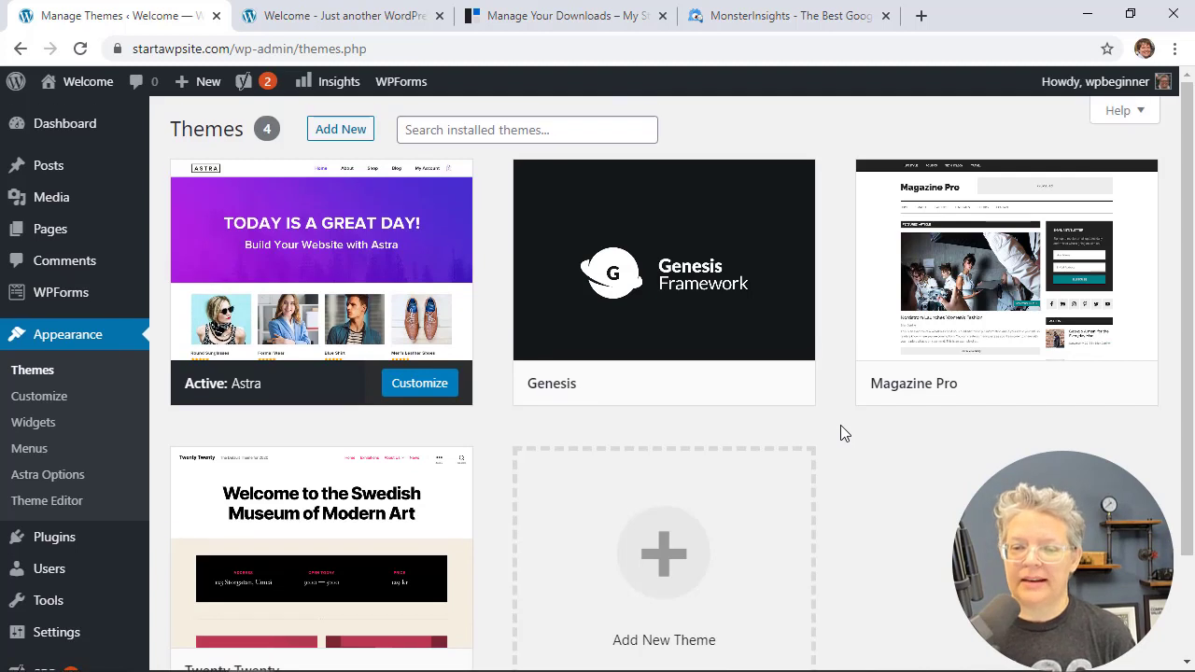
# - Open a live preview of the Magazine Pro theme, look over the sample page and close the preview without activating it
pyautogui.moveTo(987, 341)
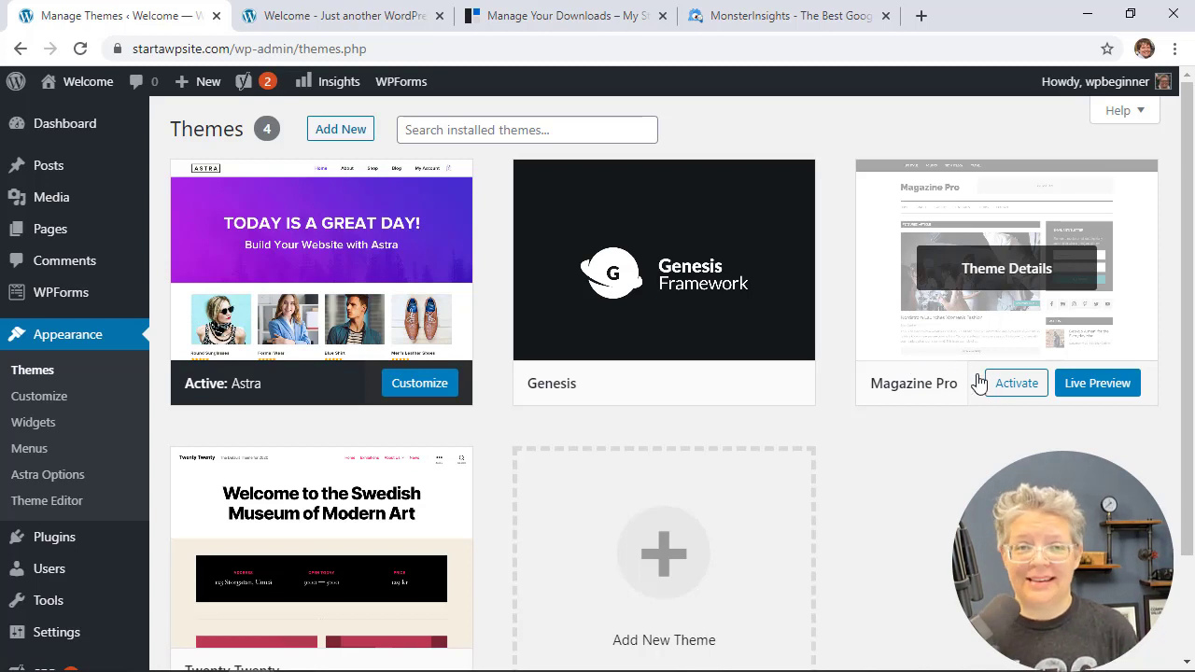
pyautogui.click(1091, 388)
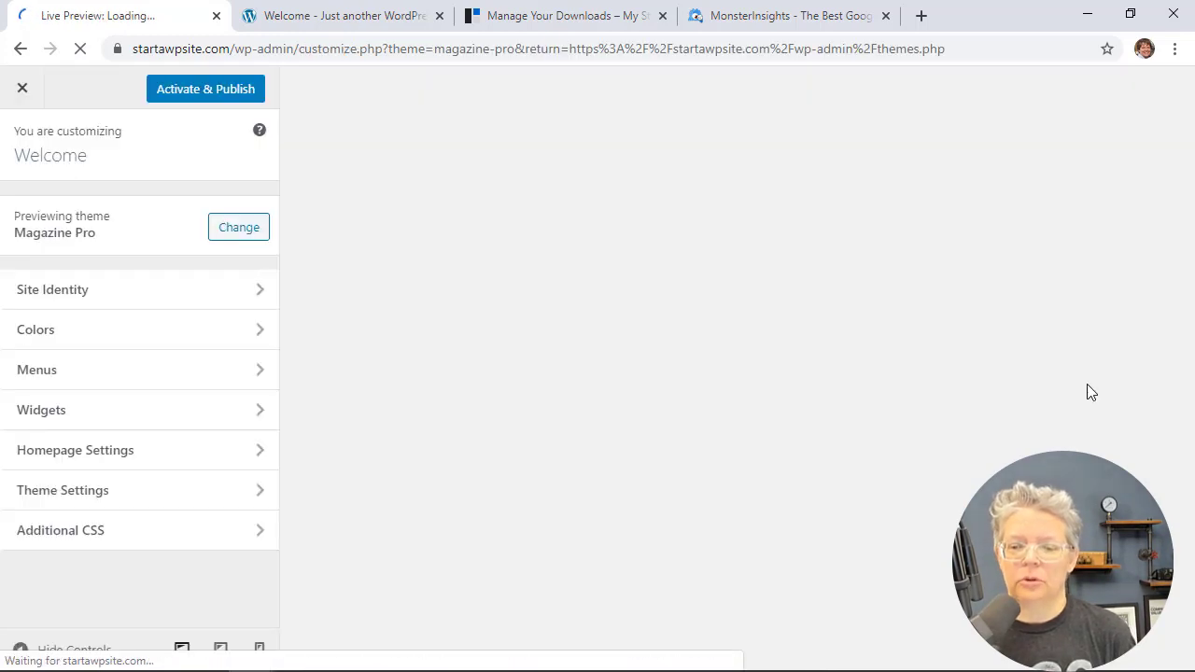
pyautogui.scroll(-3, 933, 316)
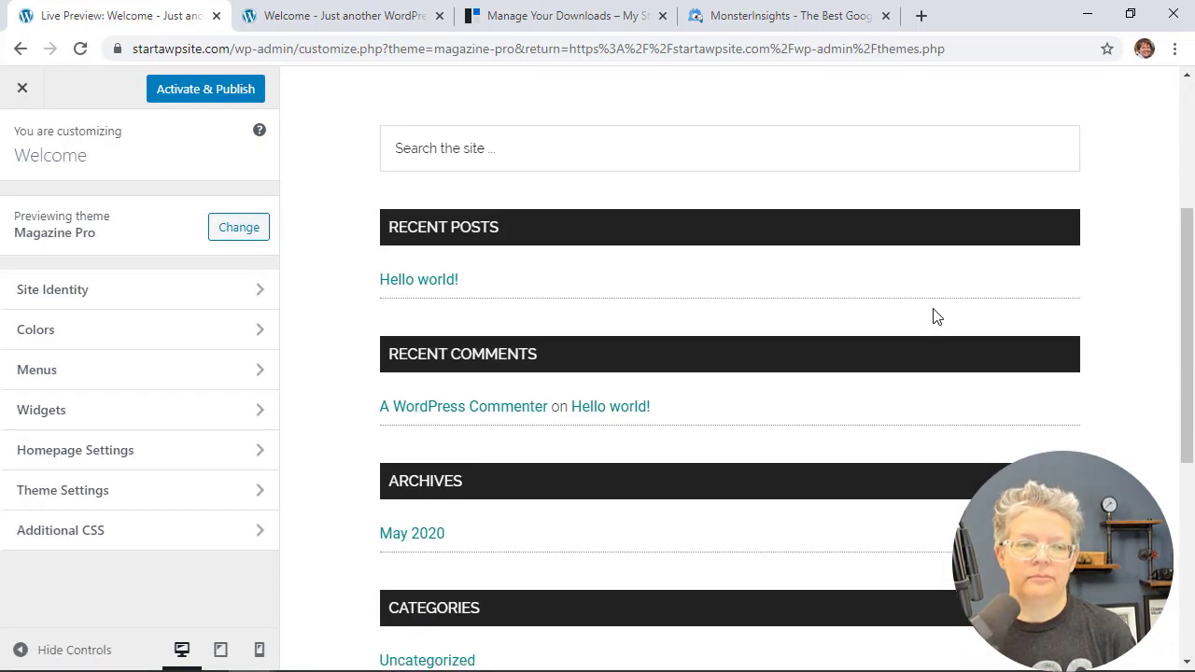
pyautogui.scroll(2, 934, 316)
pyautogui.scroll(1, 934, 315)
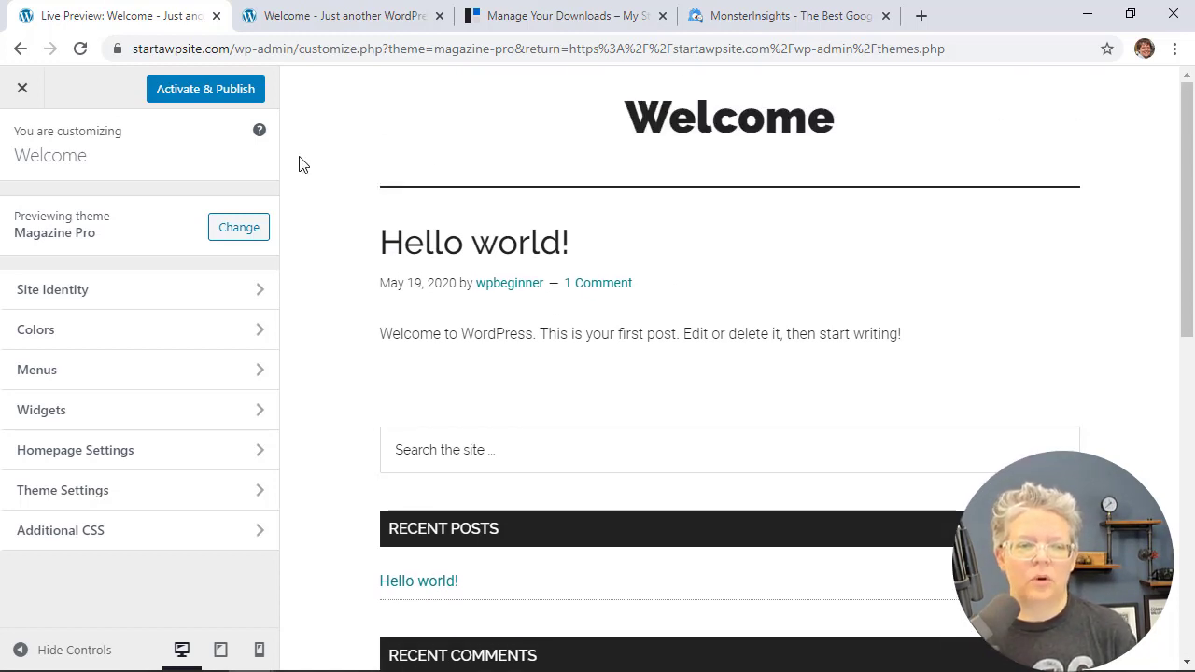
pyautogui.click(21, 97)
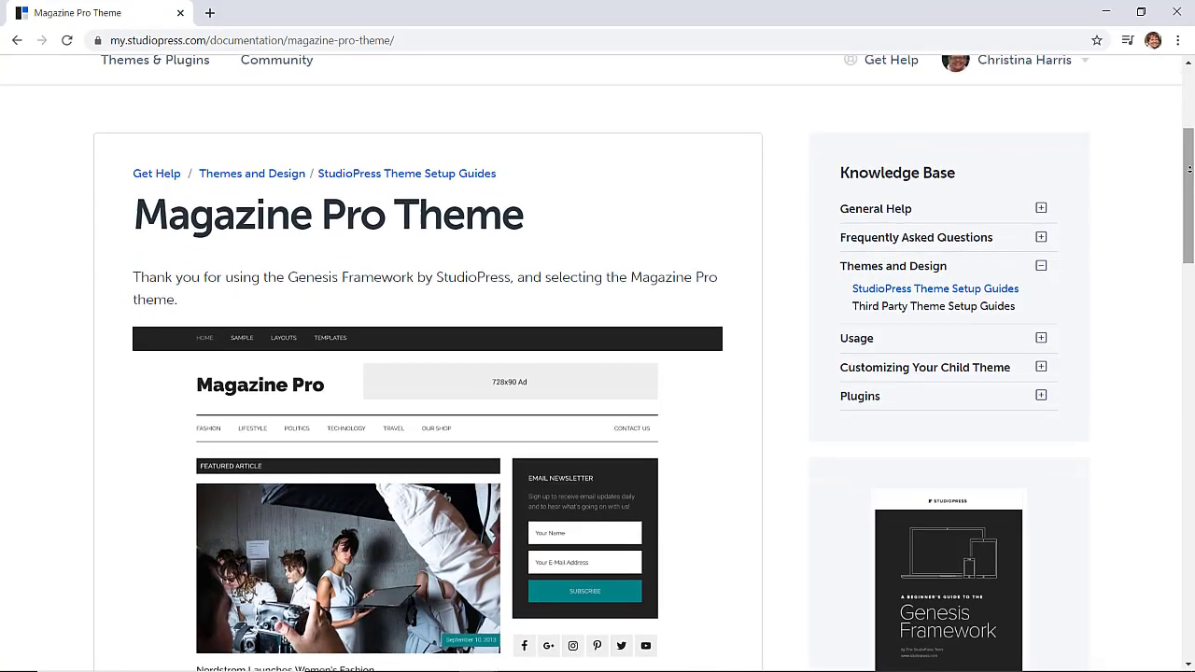
# - Examine the StudioPress setup guide for the Magazine Pro theme, including its sections on first steps, settings, homepage setup and widget areas
pyautogui.scroll(-2, 597, 363)
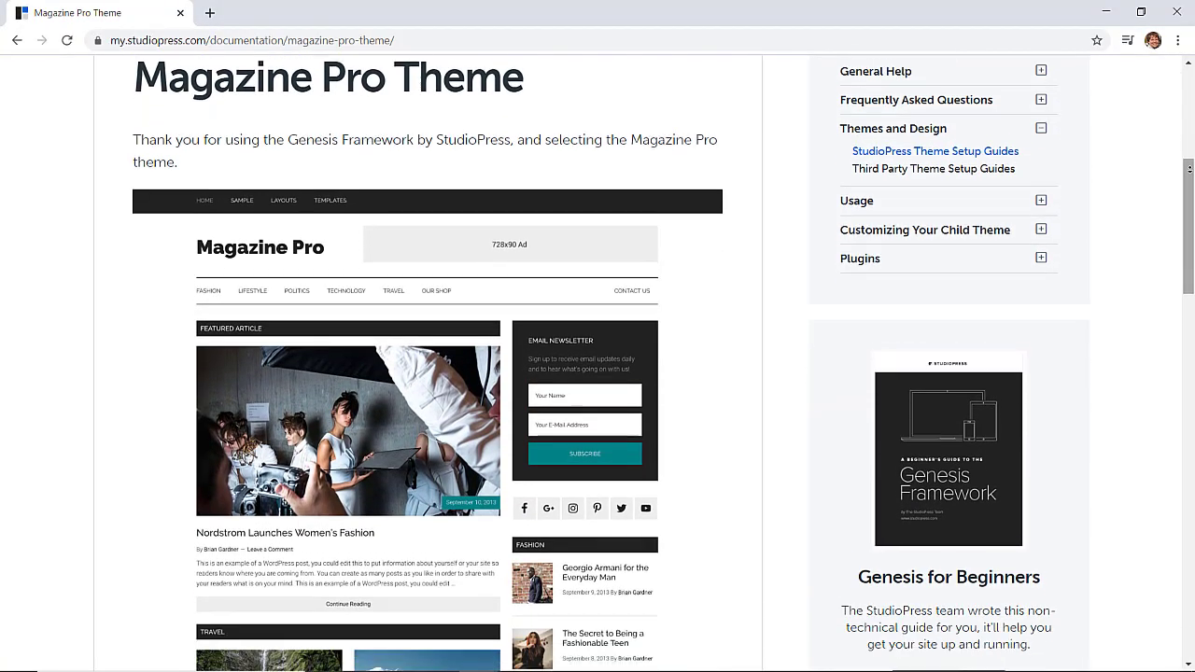
pyautogui.scroll(-2, 597, 364)
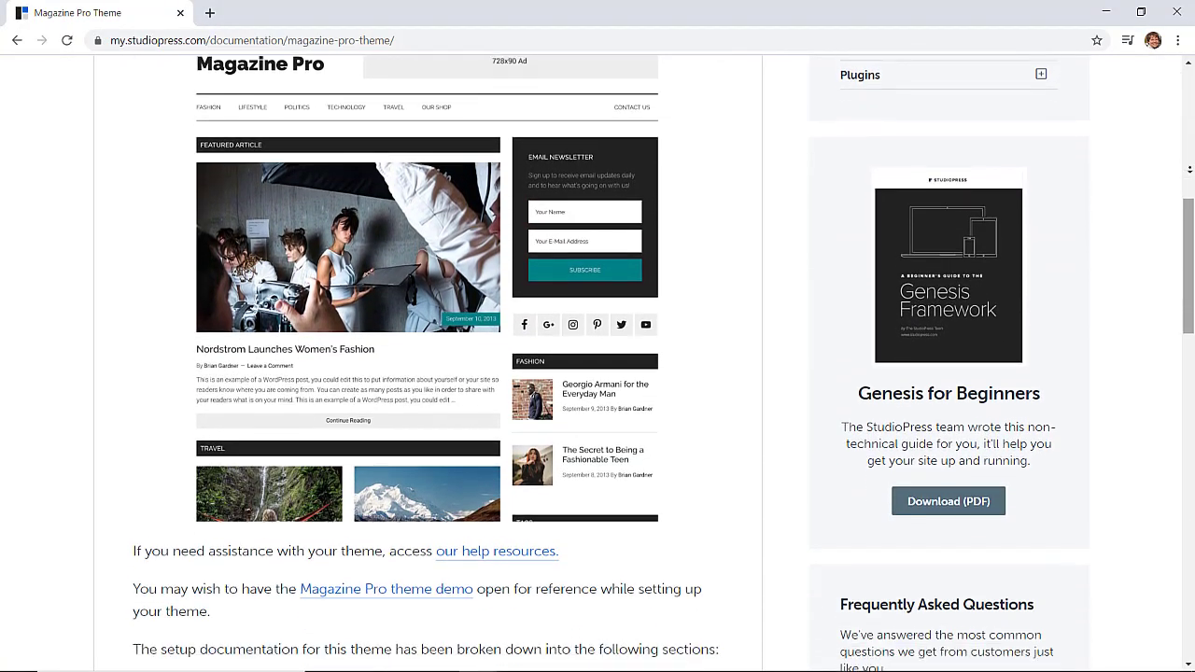
pyautogui.scroll(-2, 598, 363)
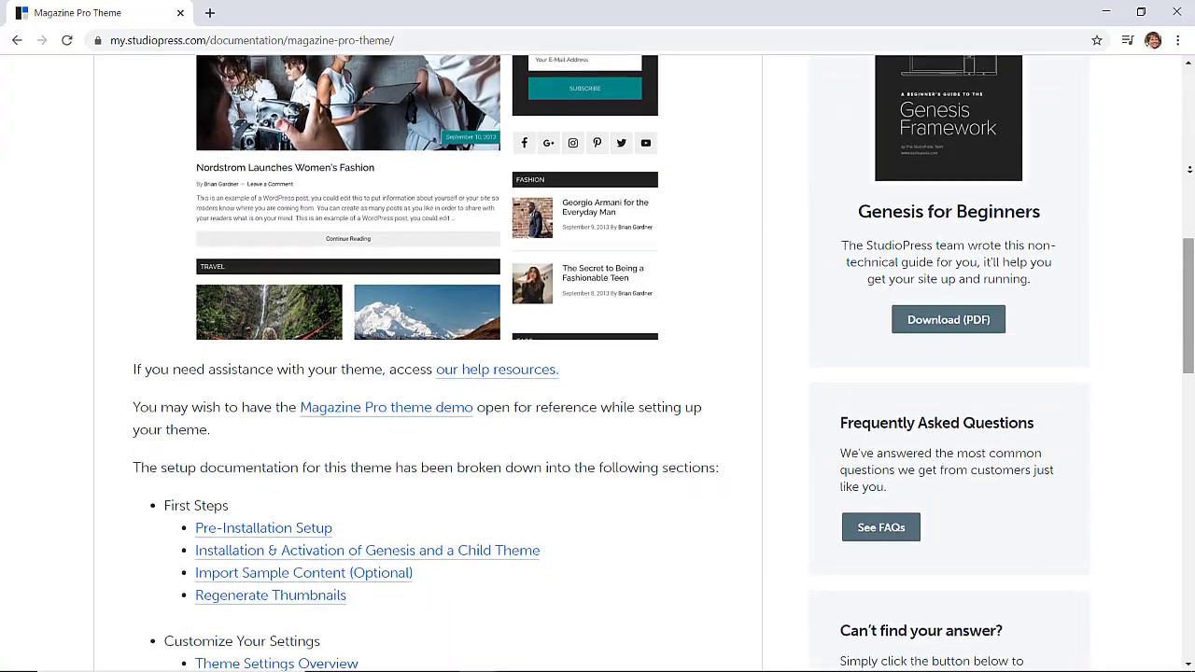
pyautogui.scroll(-2, 598, 364)
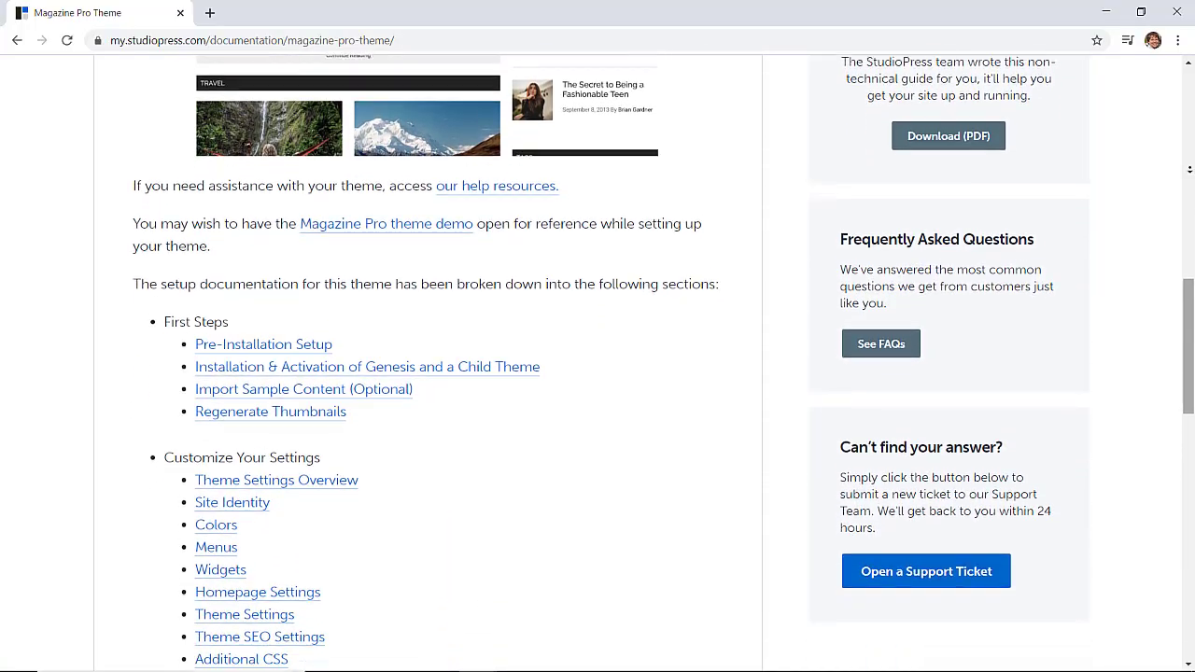
pyautogui.scroll(-2, 597, 363)
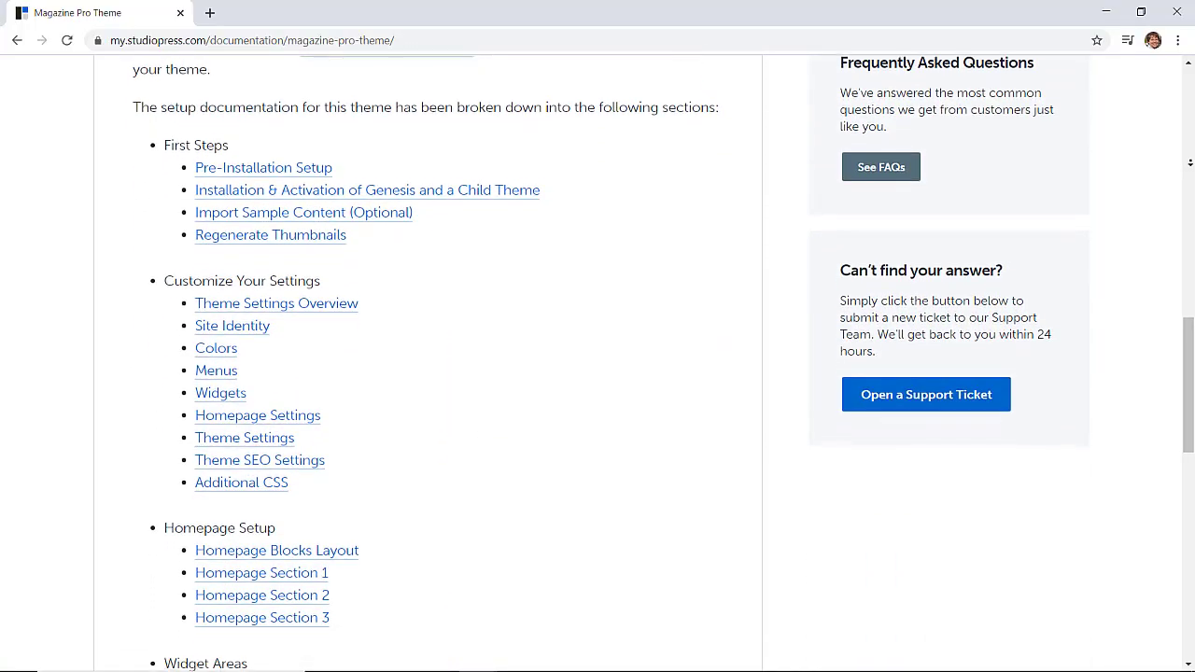
pyautogui.scroll(-2, 597, 363)
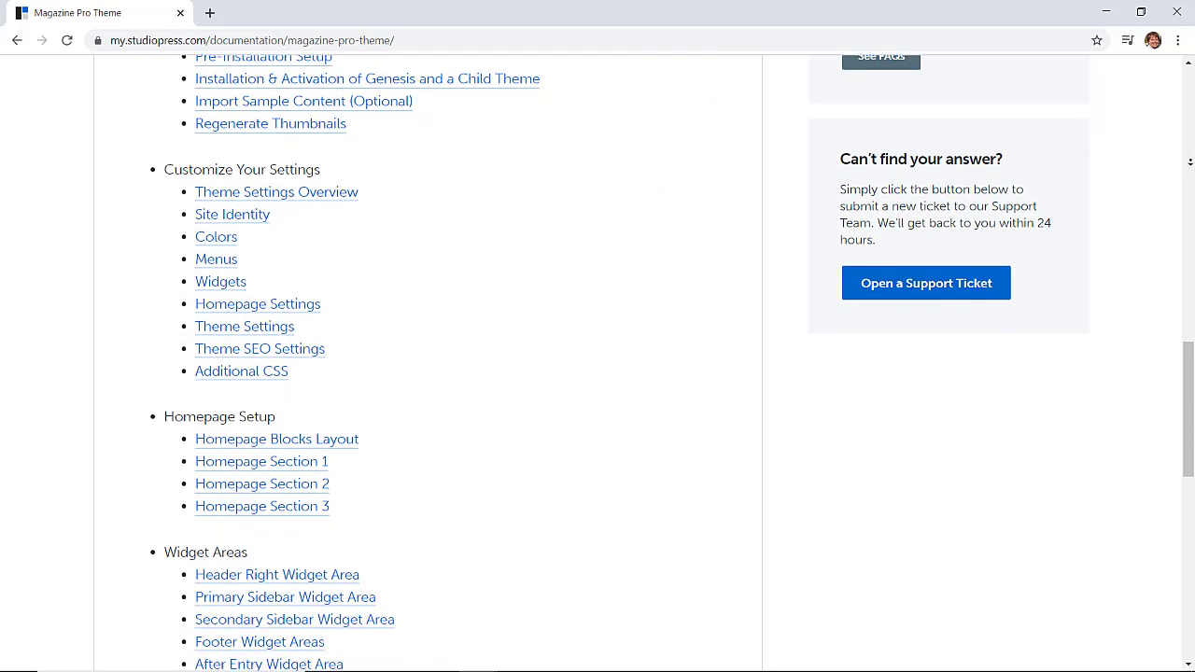
pyautogui.scroll(-2, 598, 364)
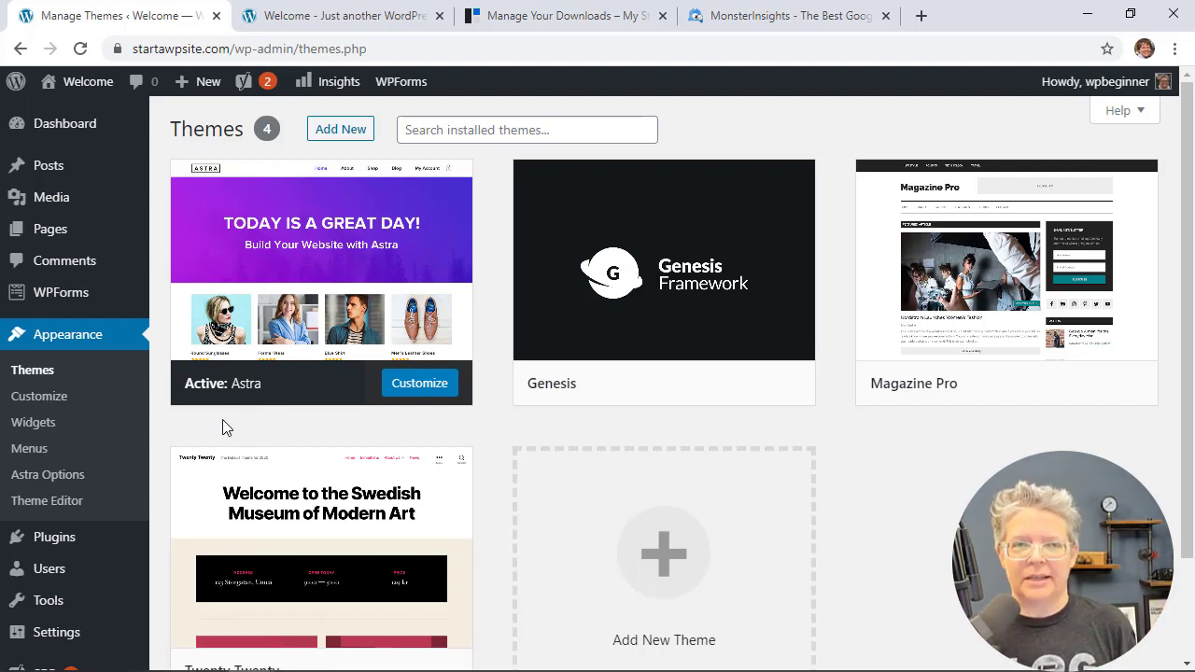
# - Start adding a new plugin on startawpsite.com and search the plugin directory for "astra starter template"
pyautogui.moveTo(13, 547)
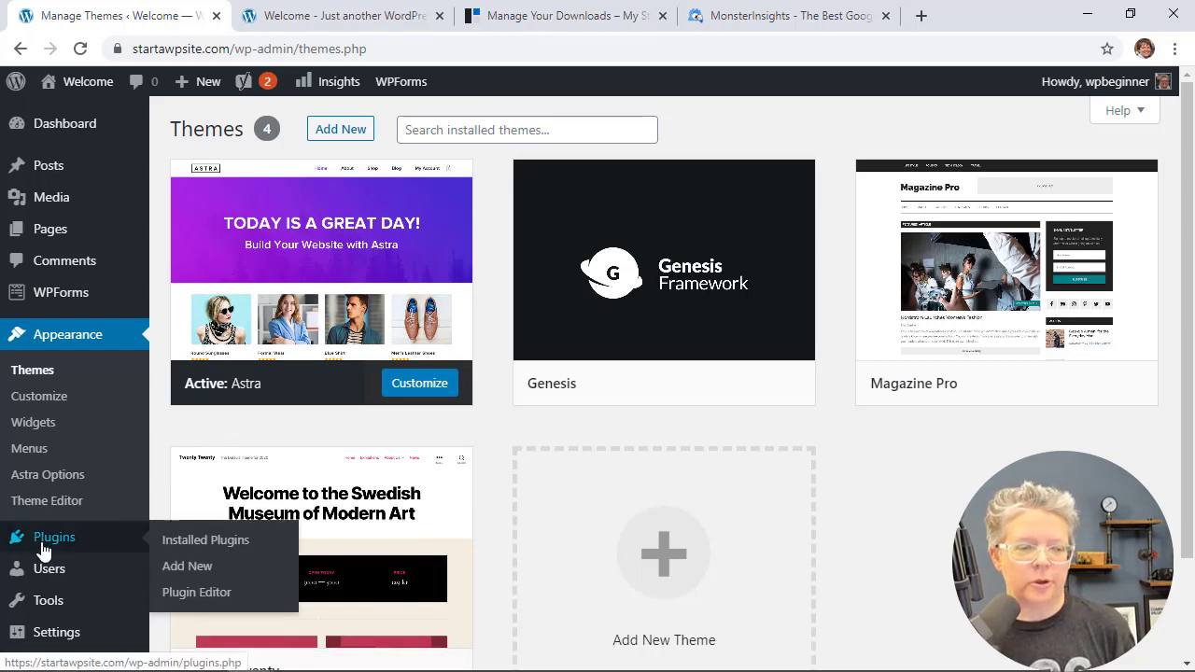
pyautogui.click(184, 571)
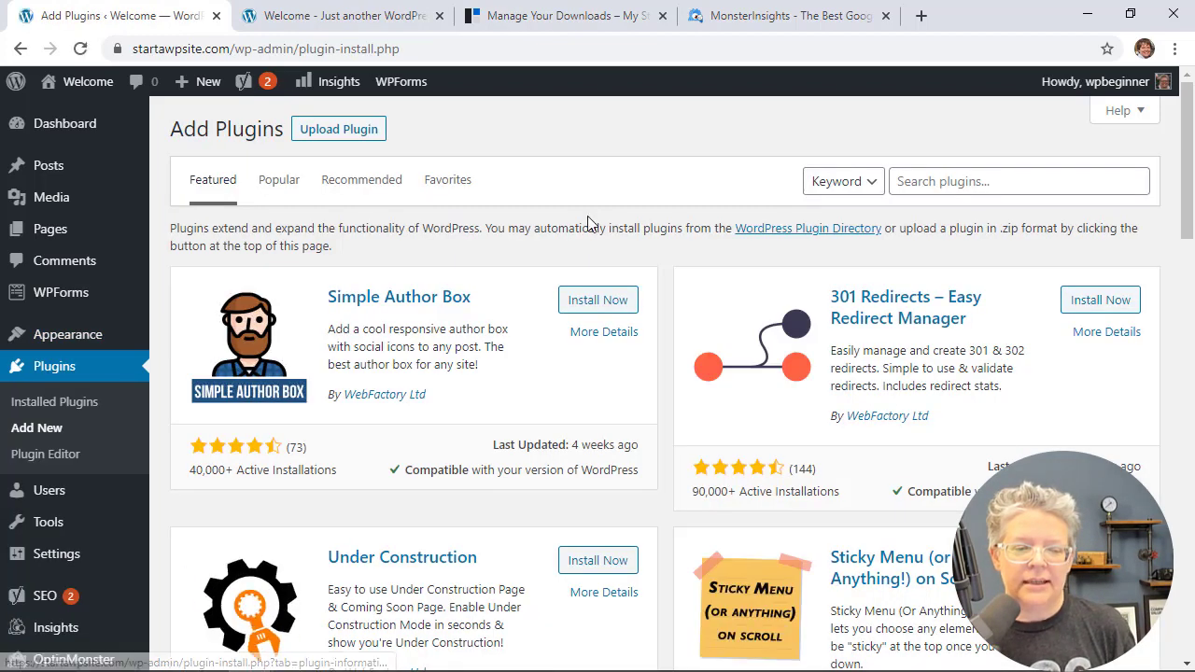
pyautogui.click(935, 191)
pyautogui.write('as')
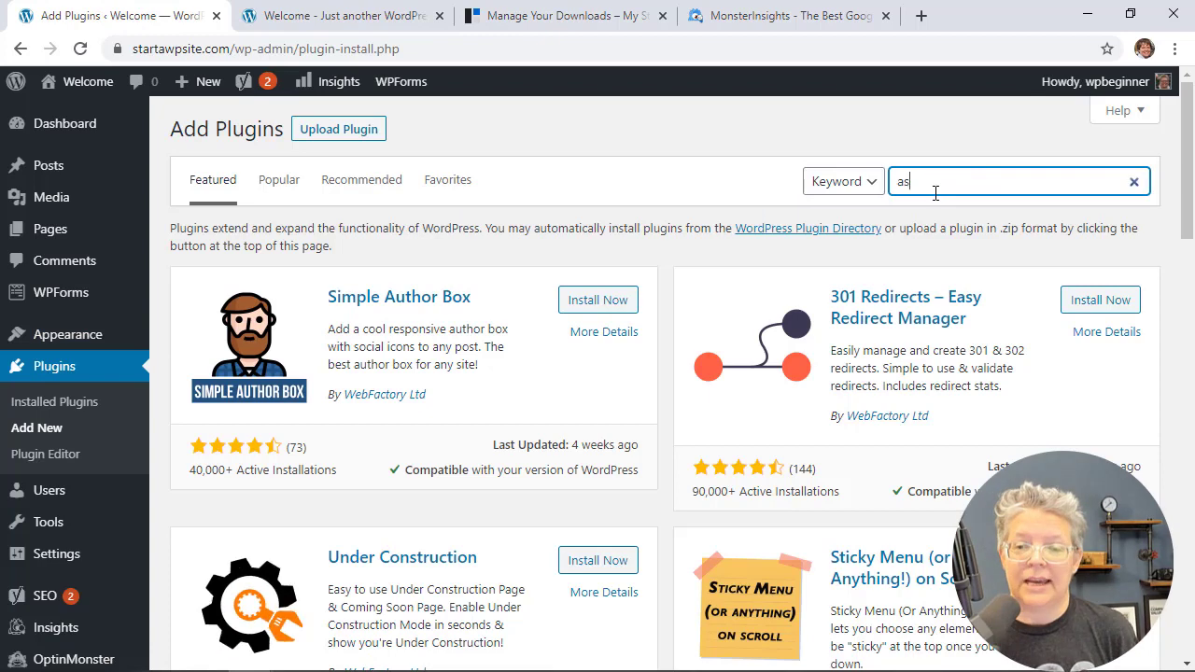
pyautogui.write('tra starter template')
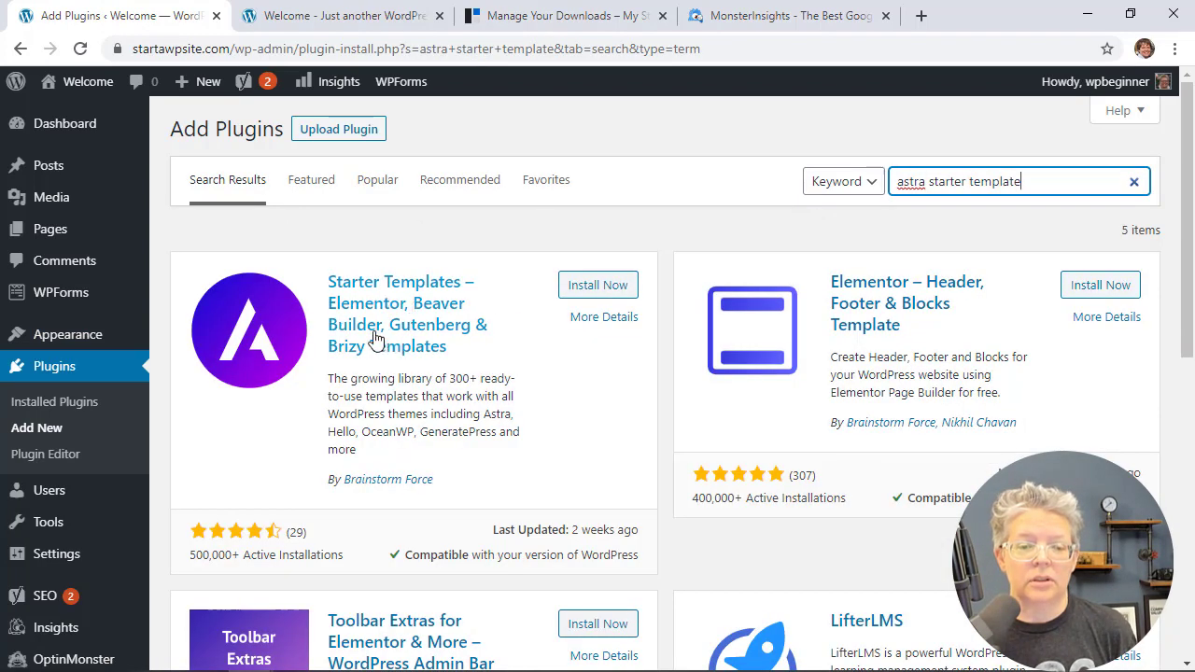
# - Install and activate the Starter Templates plugin by Brainstorm Force
pyautogui.click(572, 287)
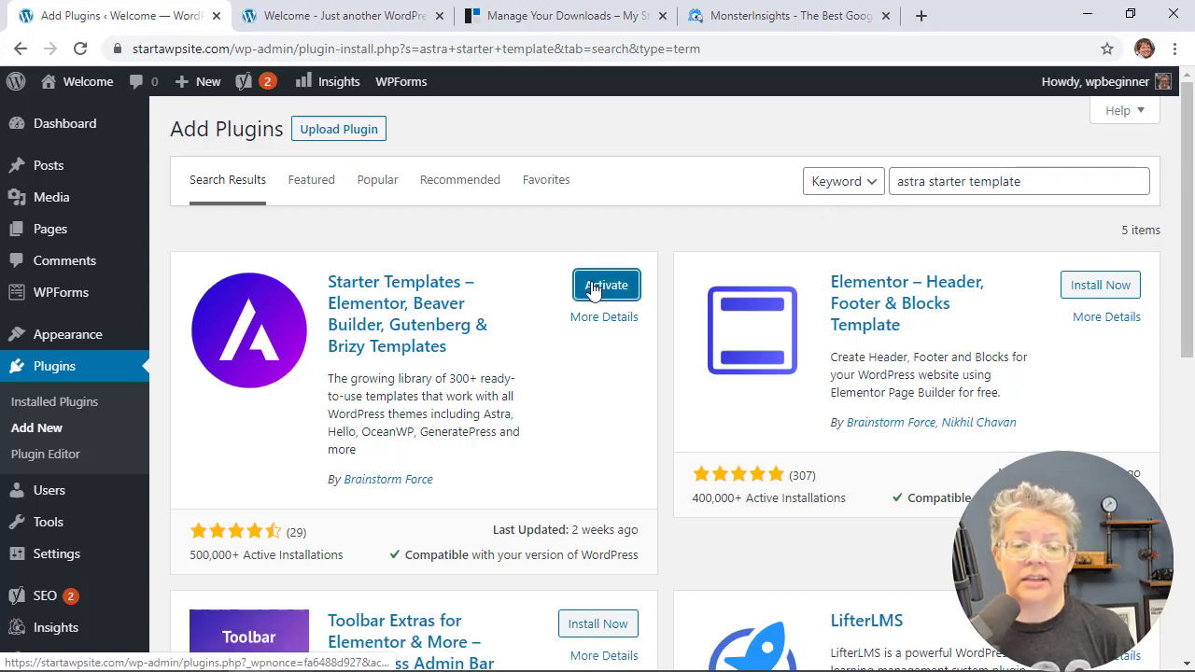
pyautogui.click(606, 285)
pyautogui.scroll(-2, 597, 489)
pyautogui.scroll(-2, 603, 490)
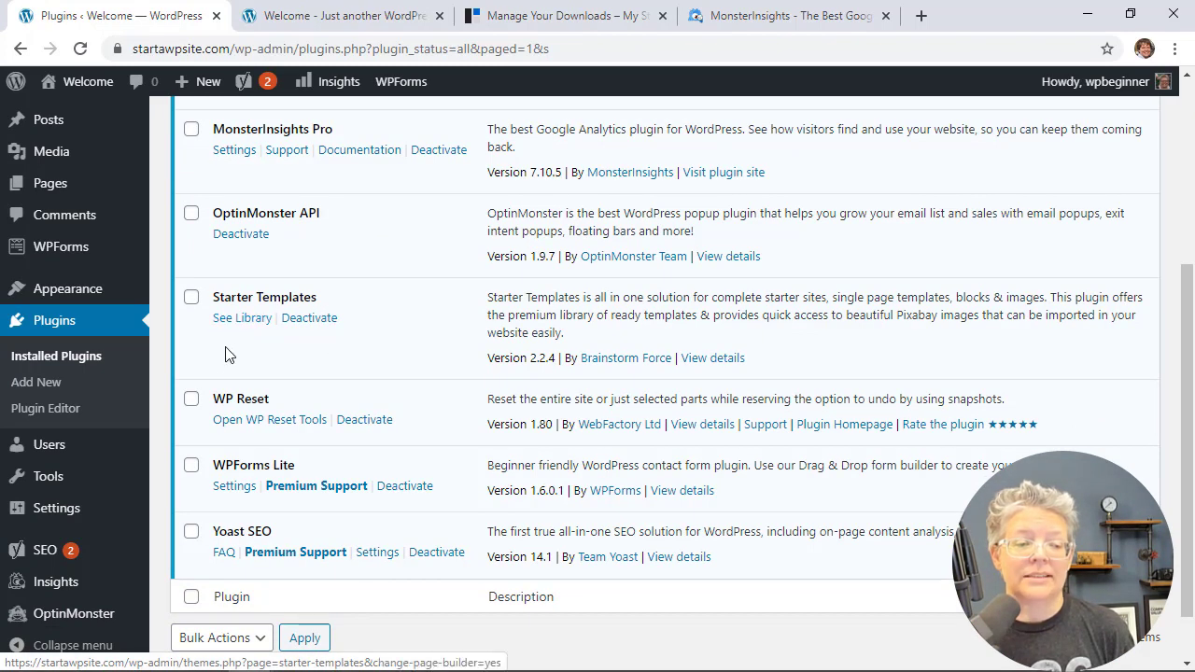
# - Open the Starter Templates library and select Gutenberg as the page builder
pyautogui.moveTo(64, 295)
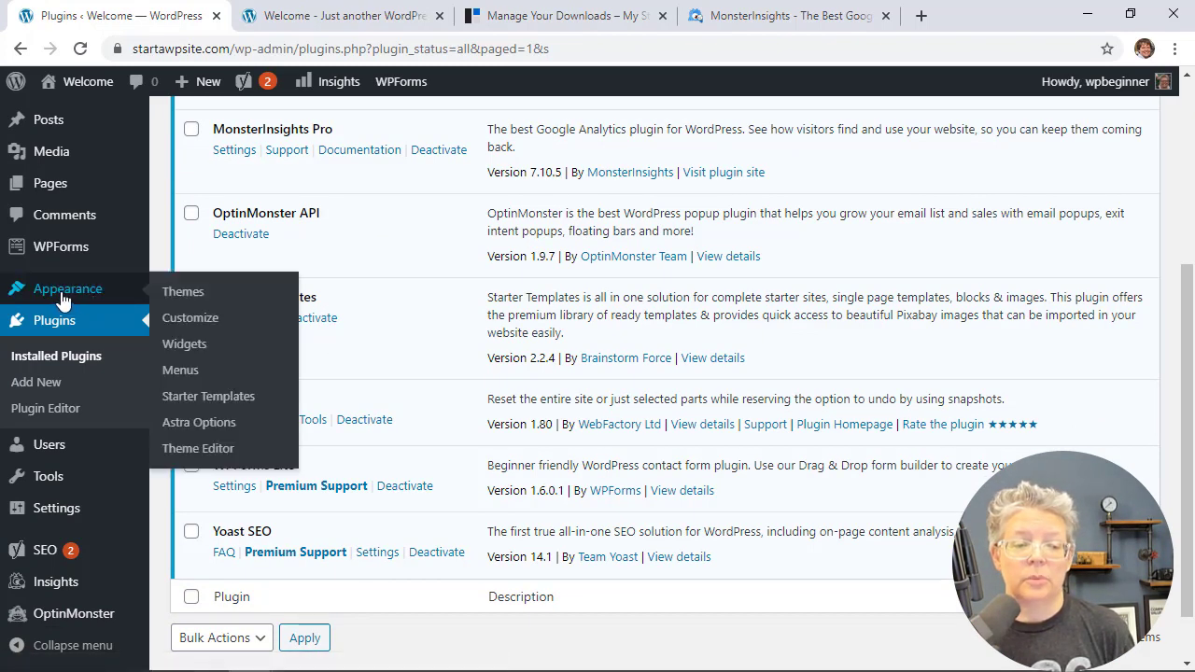
pyautogui.click(225, 397)
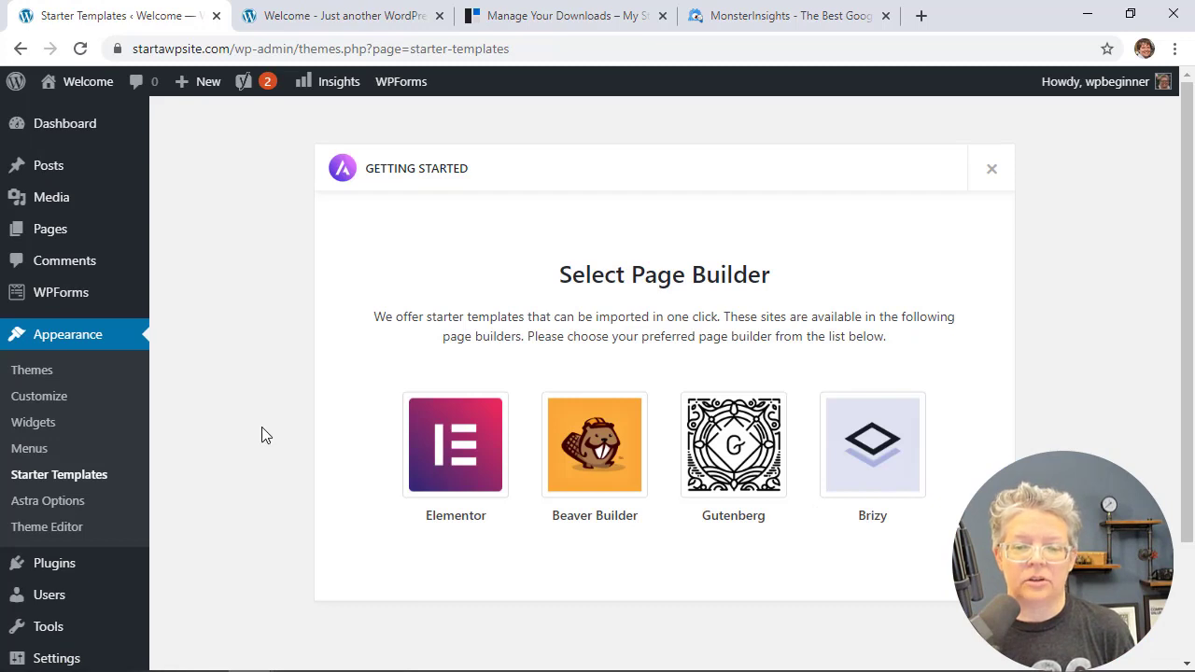
pyautogui.scroll(-1, 265, 435)
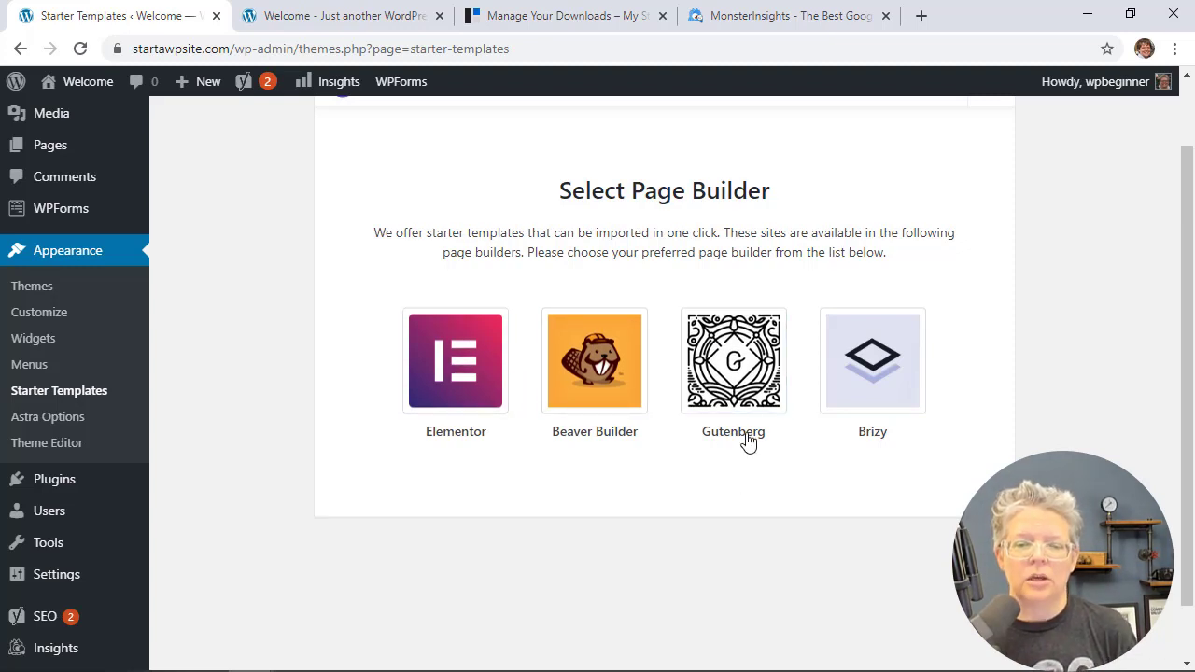
pyautogui.click(738, 378)
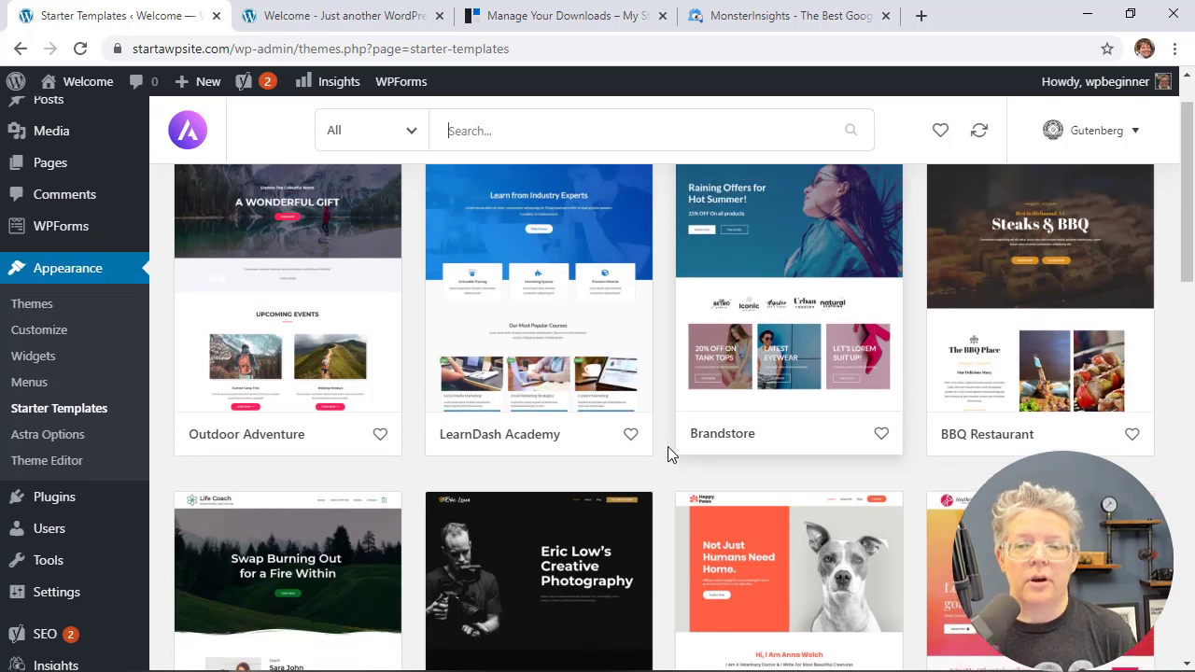
# - Browse the available Gutenberg starter templates and open the Outdoor Adventure template
pyautogui.scroll(1, 668, 448)
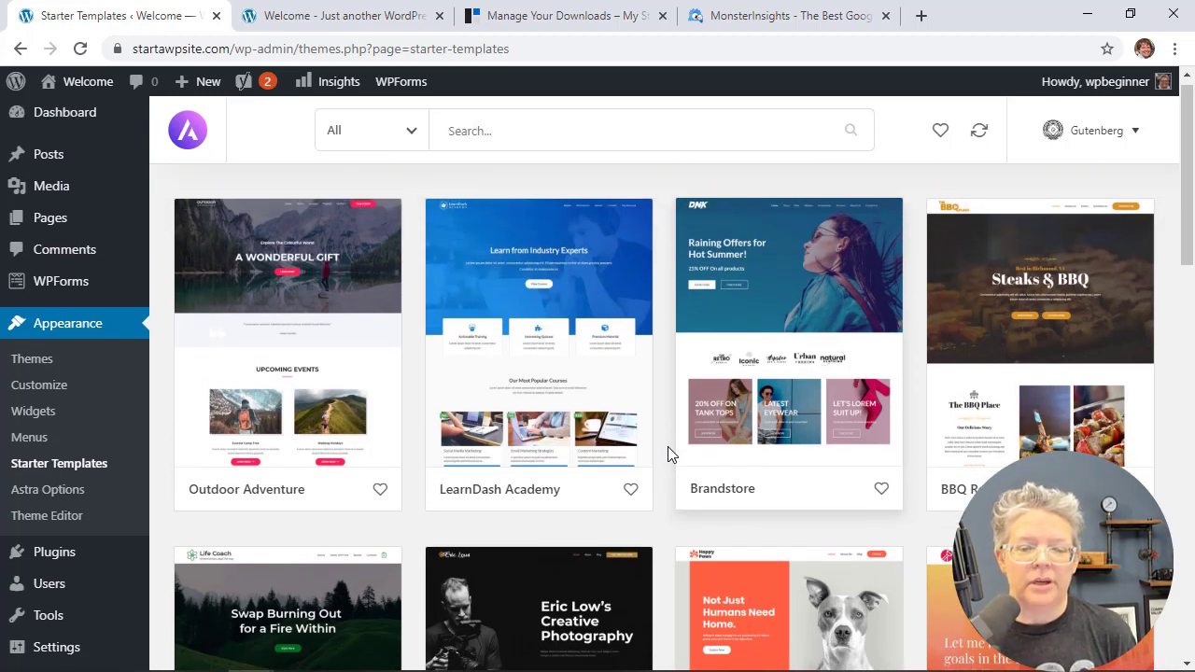
pyautogui.scroll(-1, 668, 453)
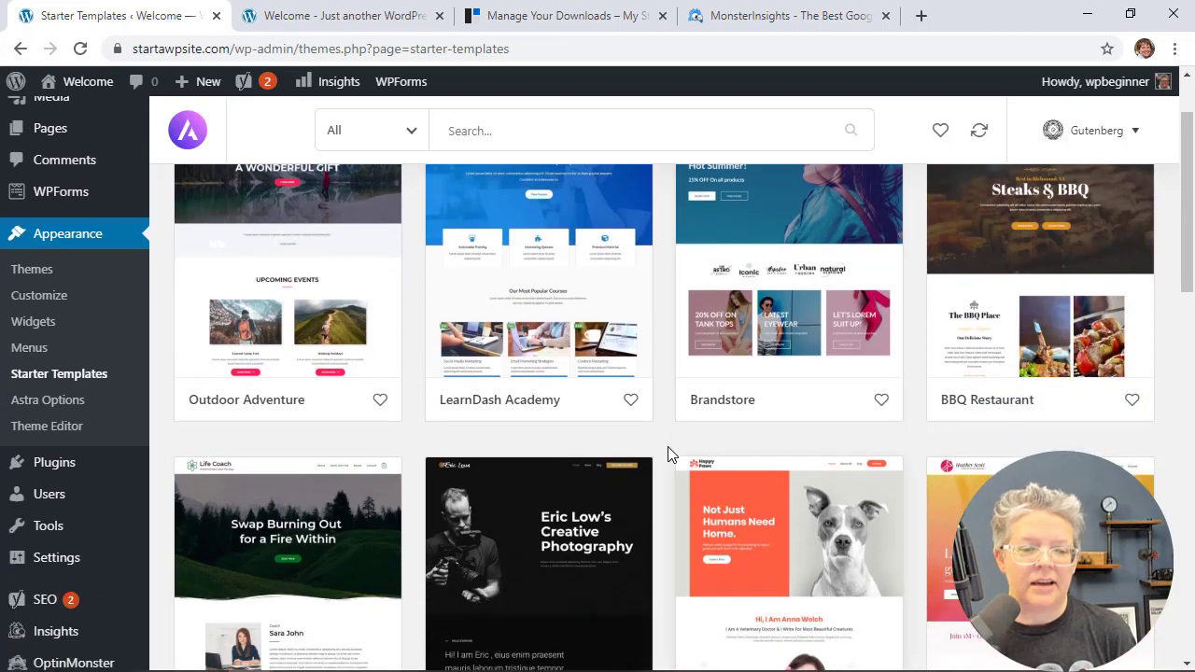
pyautogui.scroll(-1, 667, 448)
pyautogui.scroll(-4, 667, 446)
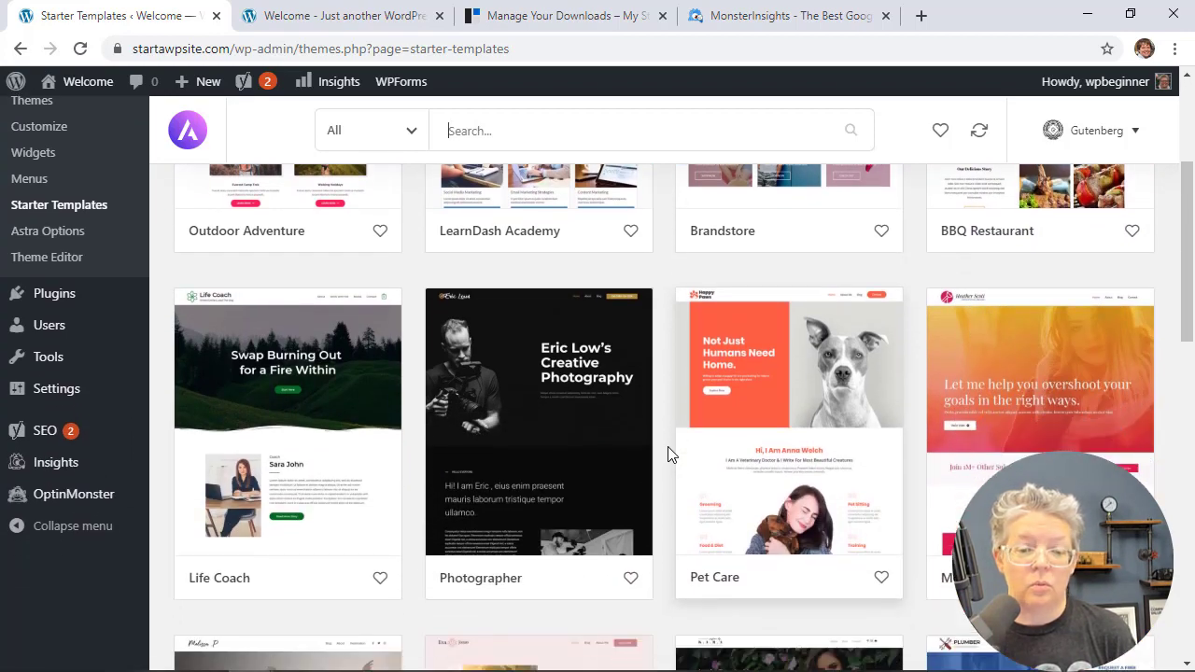
pyautogui.scroll(-6, 659, 494)
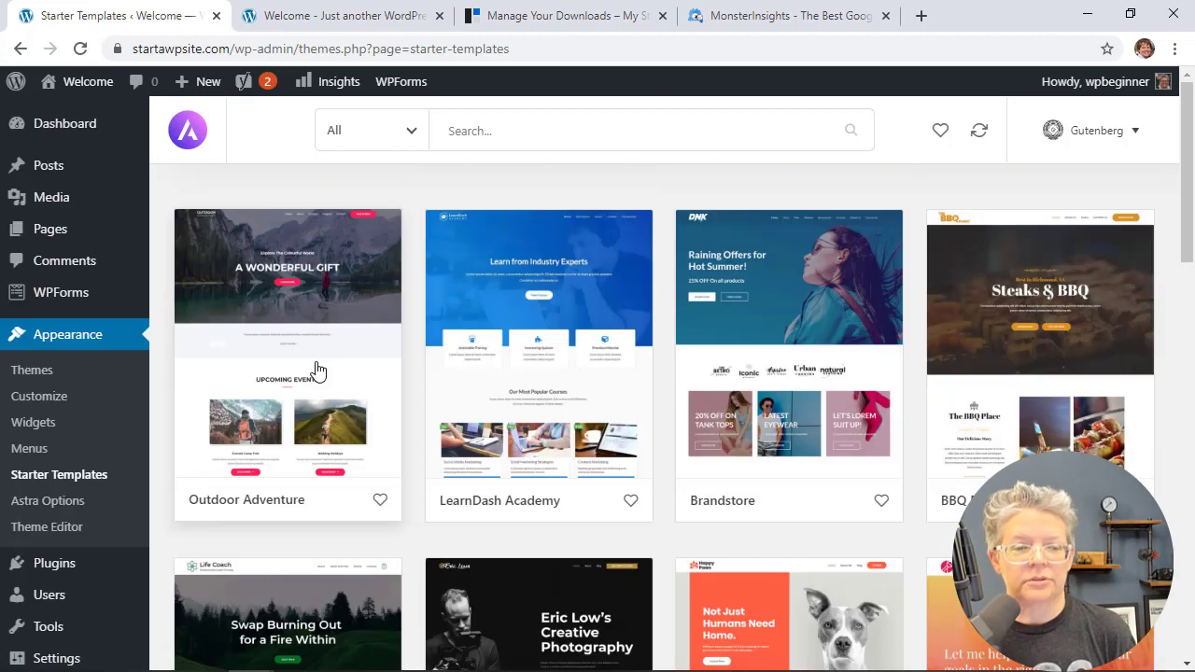
pyautogui.click(316, 373)
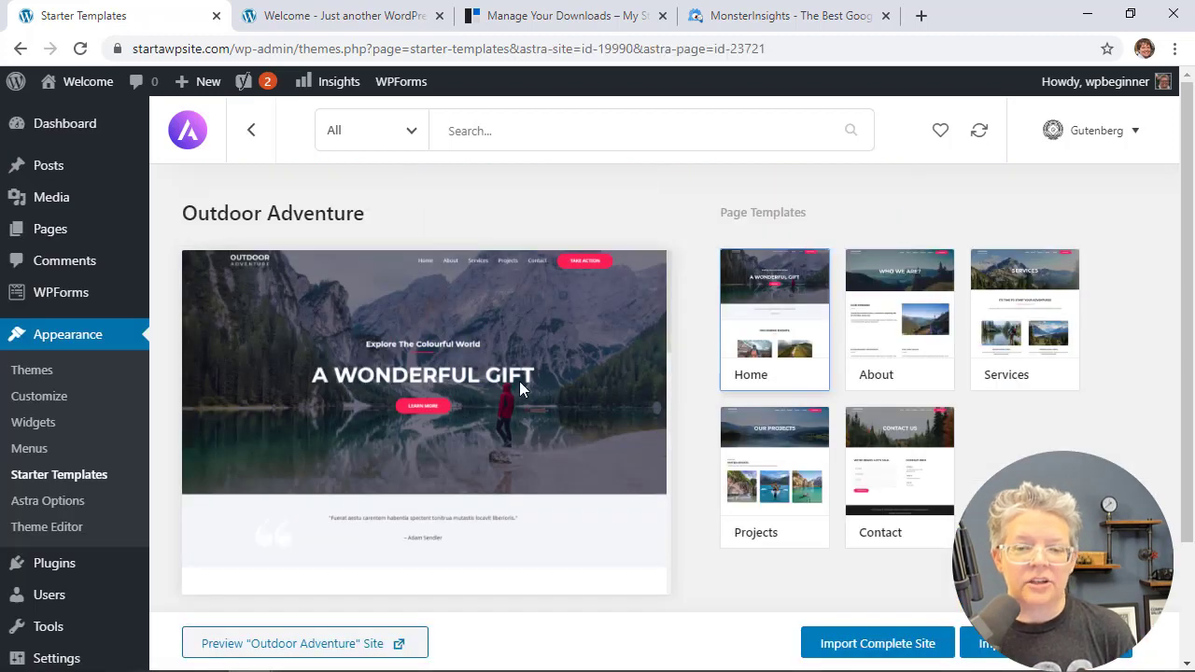
# - Look through the Outdoor Adventure home page preview and open the import options for the complete site
pyautogui.scroll(-1, 477, 377)
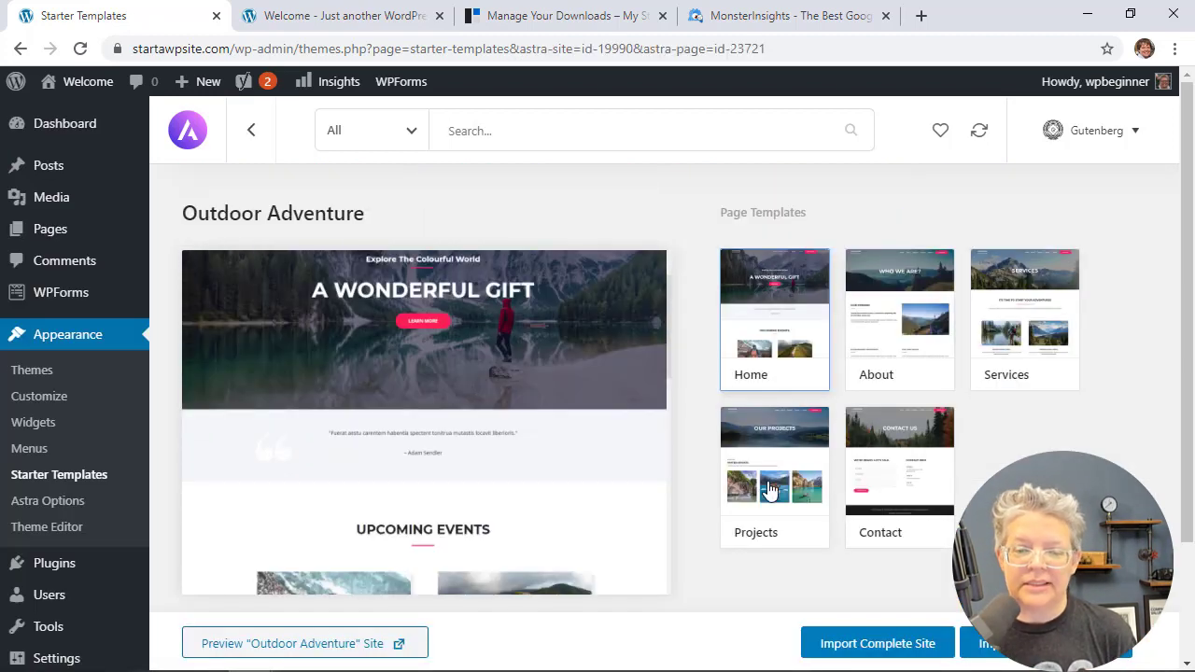
pyautogui.scroll(-3, 618, 443)
pyautogui.scroll(-3, 618, 448)
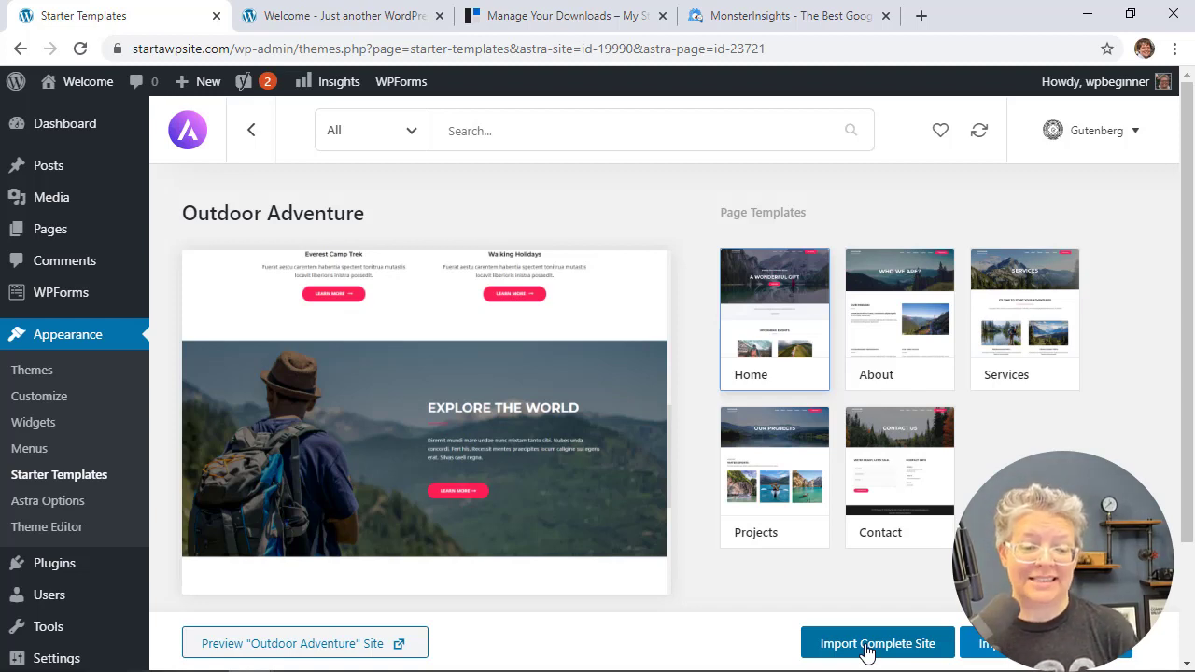
pyautogui.click(866, 652)
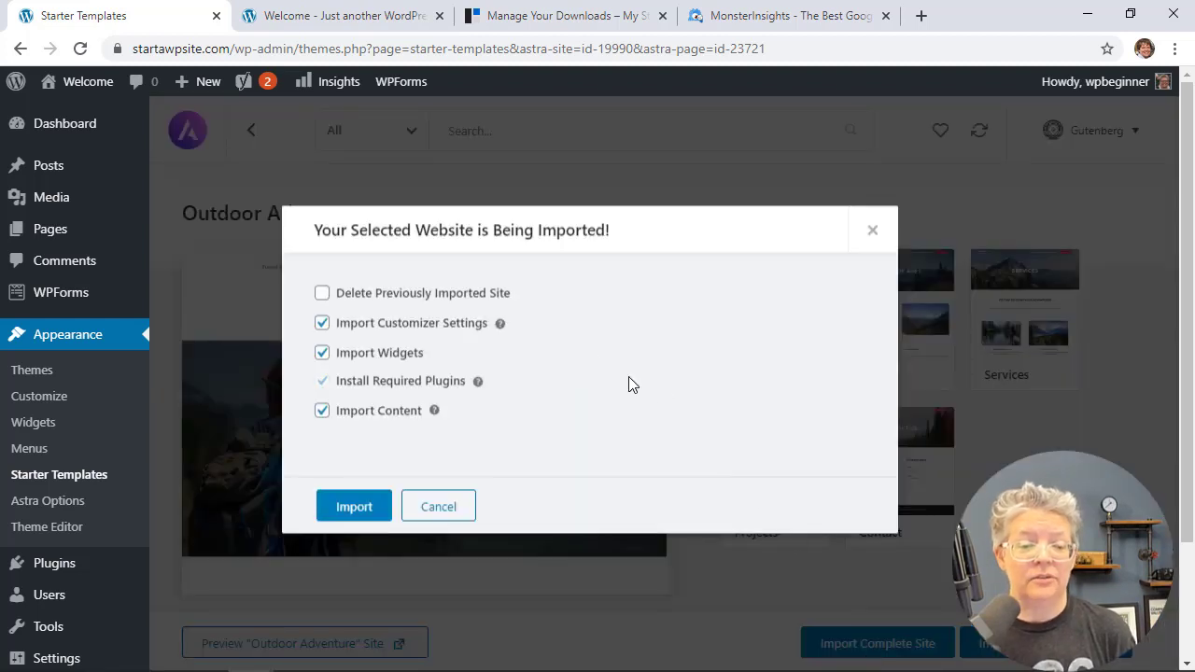
# - Enable Delete Previously Imported Site and expand the explanation of Install Required Plugins to review the list
pyautogui.click(322, 295)
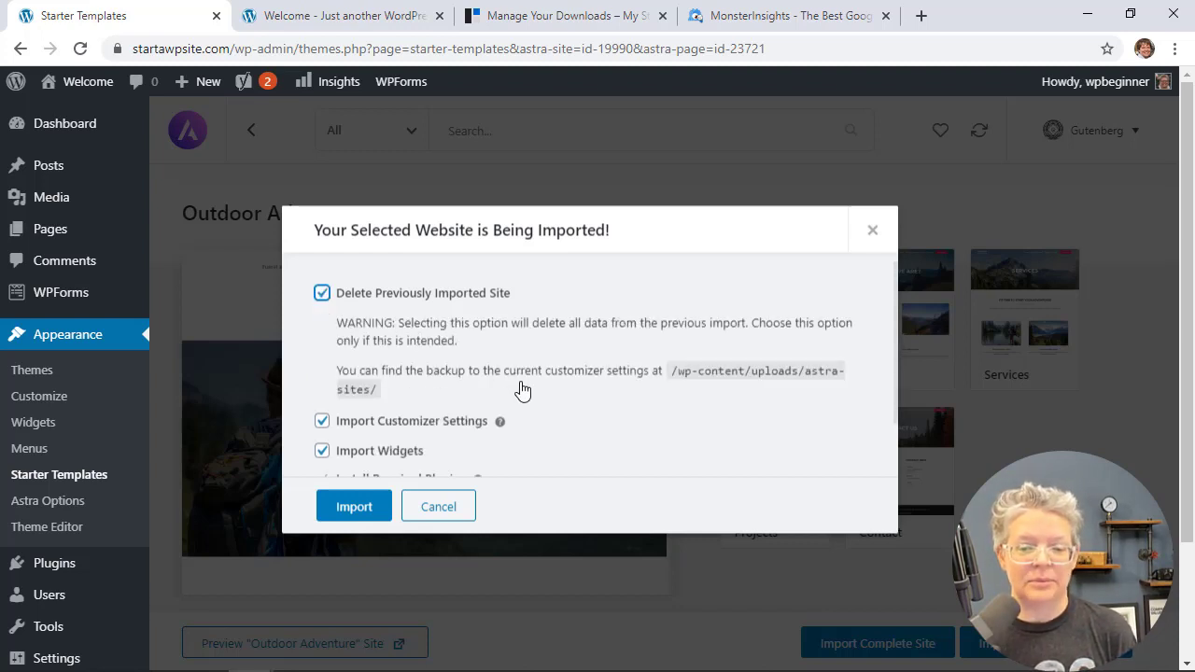
pyautogui.scroll(-2, 520, 390)
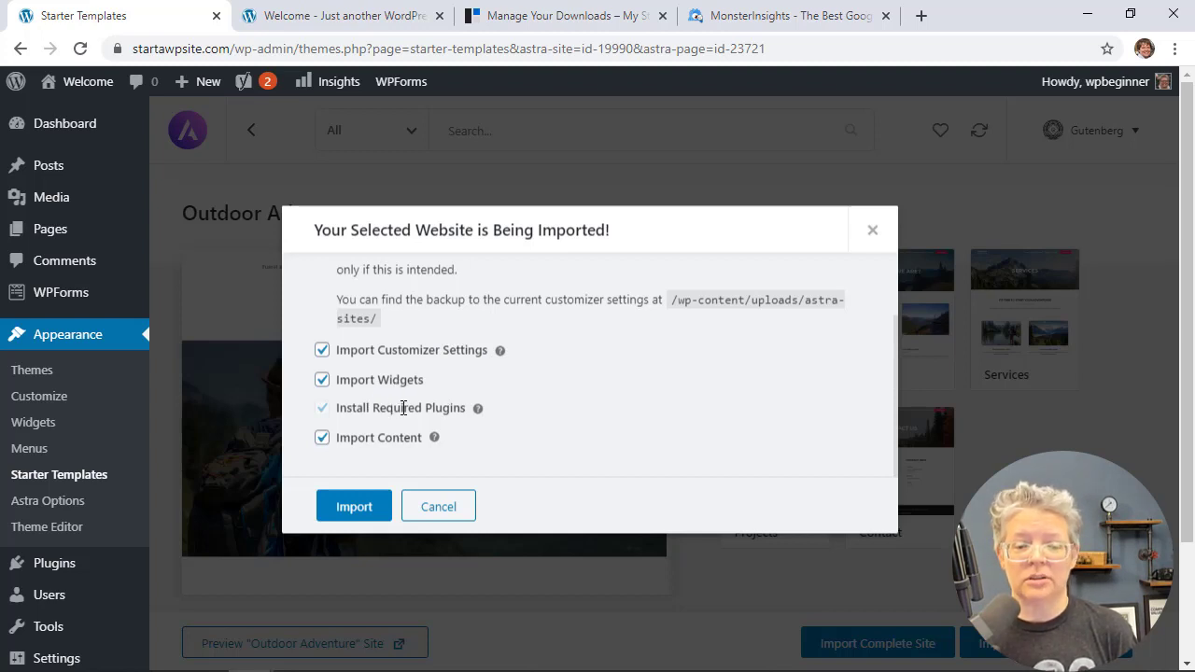
pyautogui.click(477, 411)
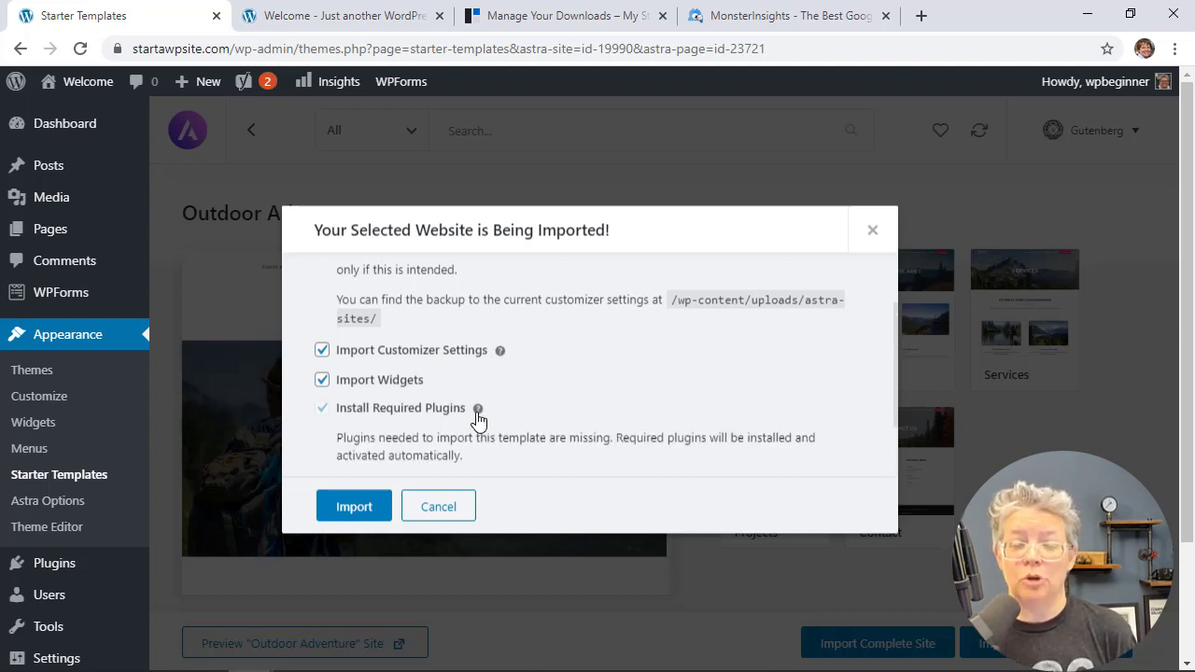
pyautogui.scroll(-1, 478, 420)
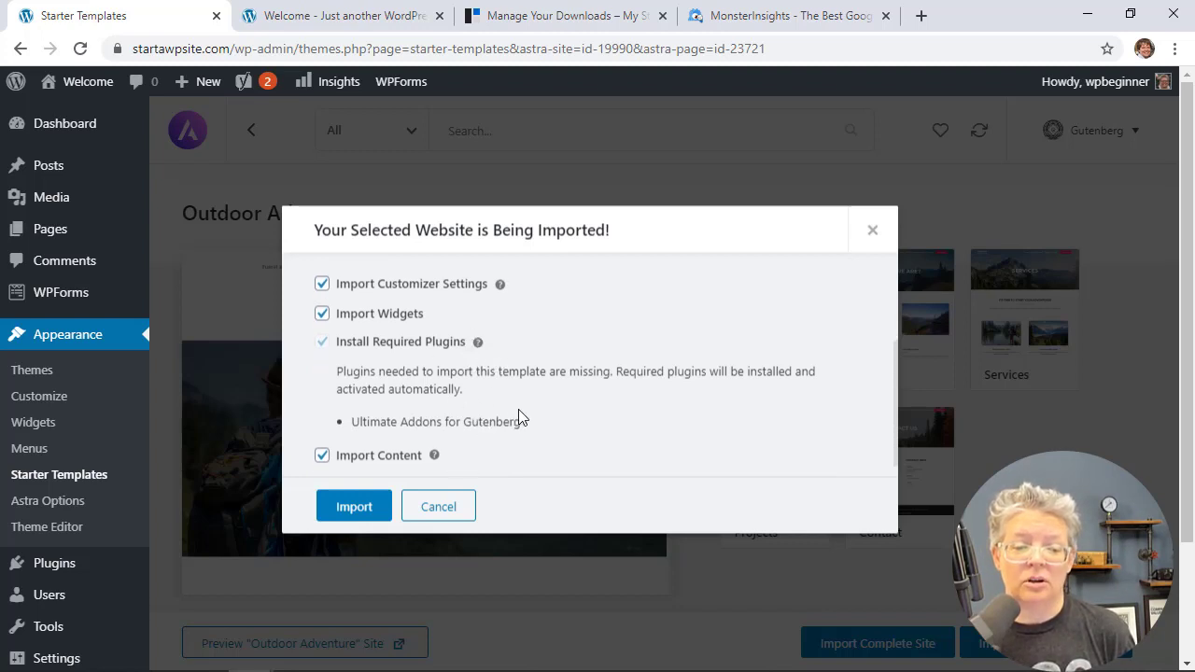
pyautogui.scroll(-1, 520, 412)
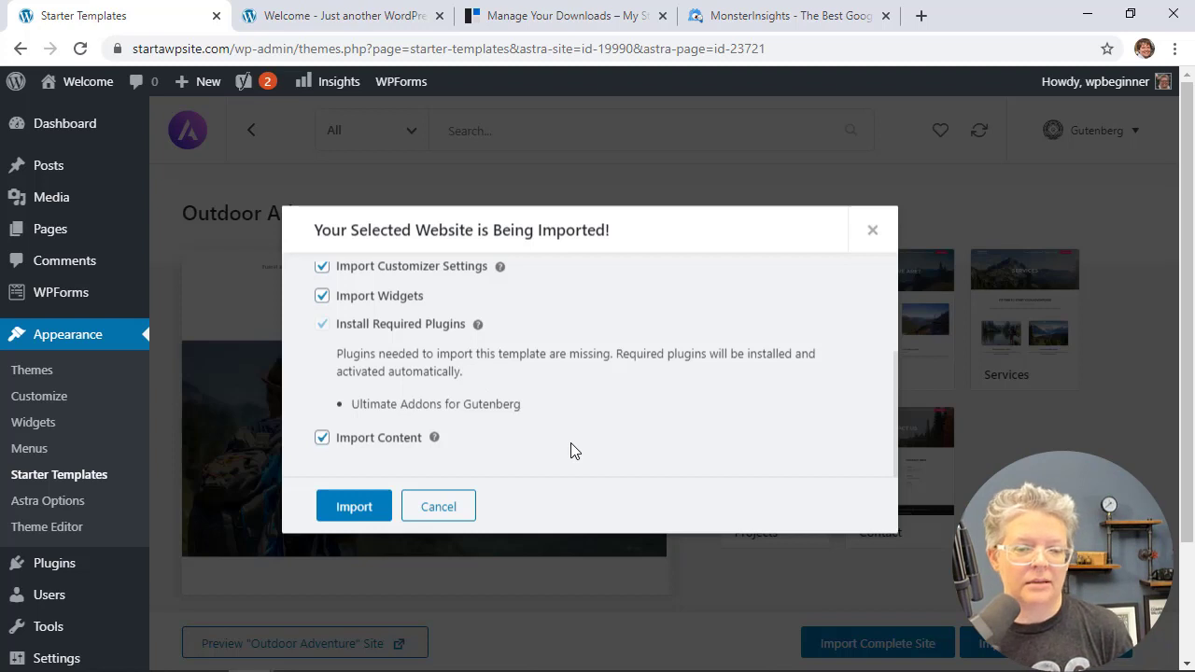
# - Check the Import Content explanation, import the complete Outdoor Adventure site, and close the import dialog
pyautogui.click(434, 438)
pyautogui.click(355, 506)
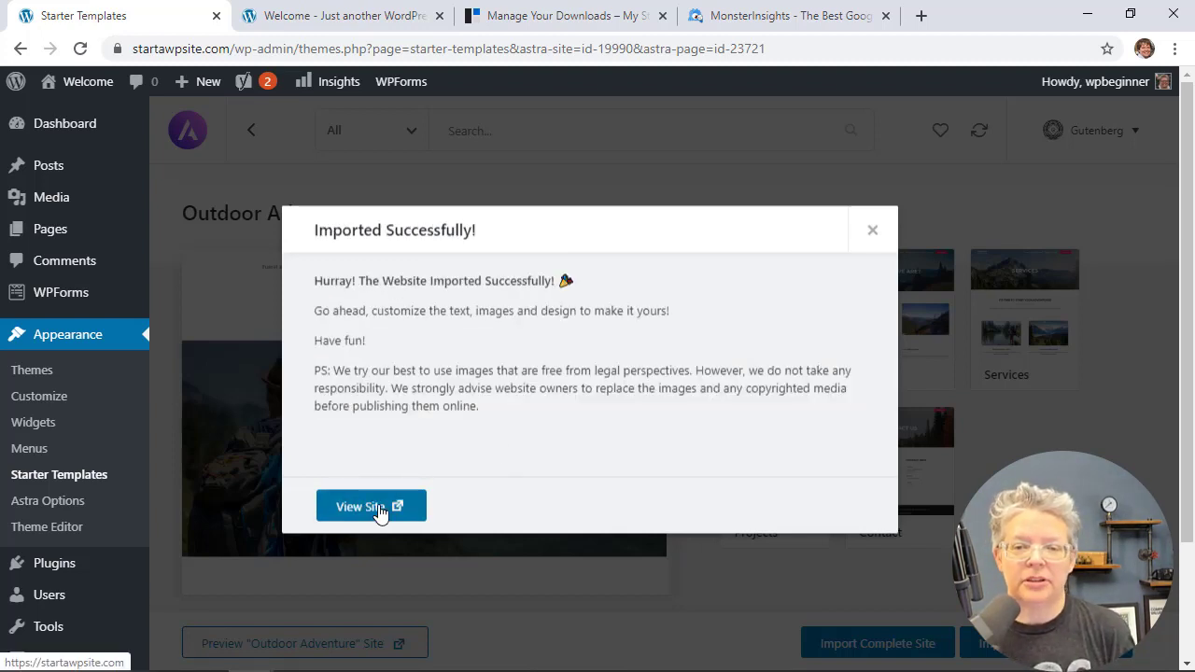
pyautogui.click(872, 231)
# - Reload the startawpsite.com front end and look over the home page with the imported Outdoor Adventure design
pyautogui.click(297, 19)
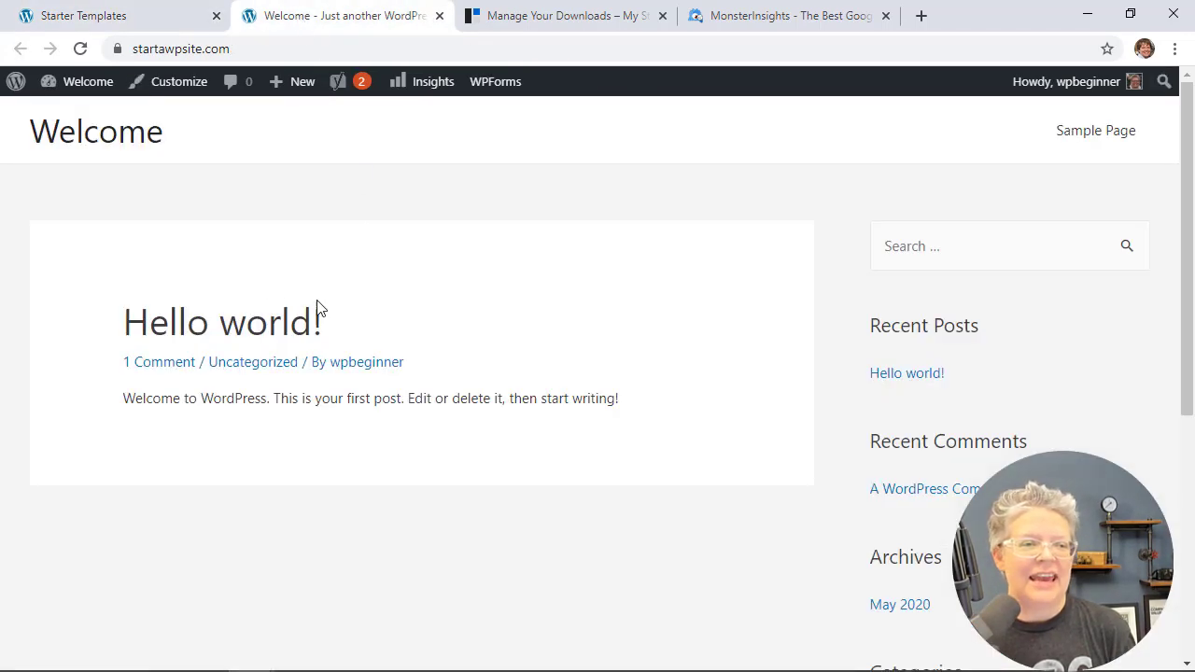
pyautogui.click(80, 49)
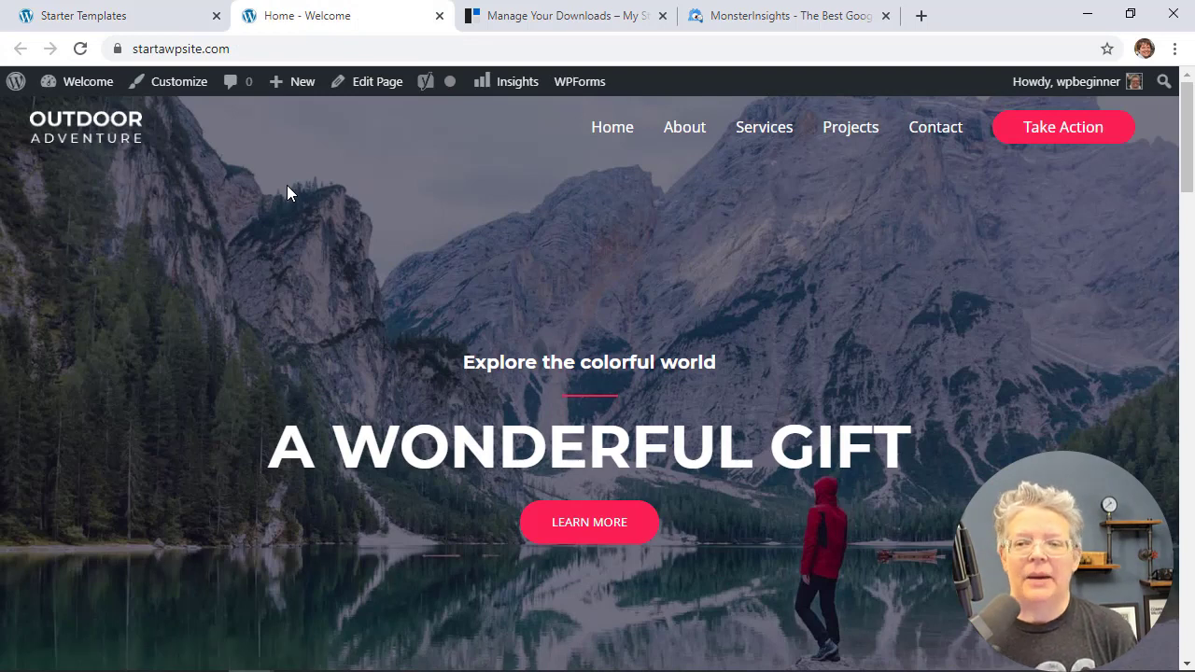
pyautogui.scroll(-4, 335, 297)
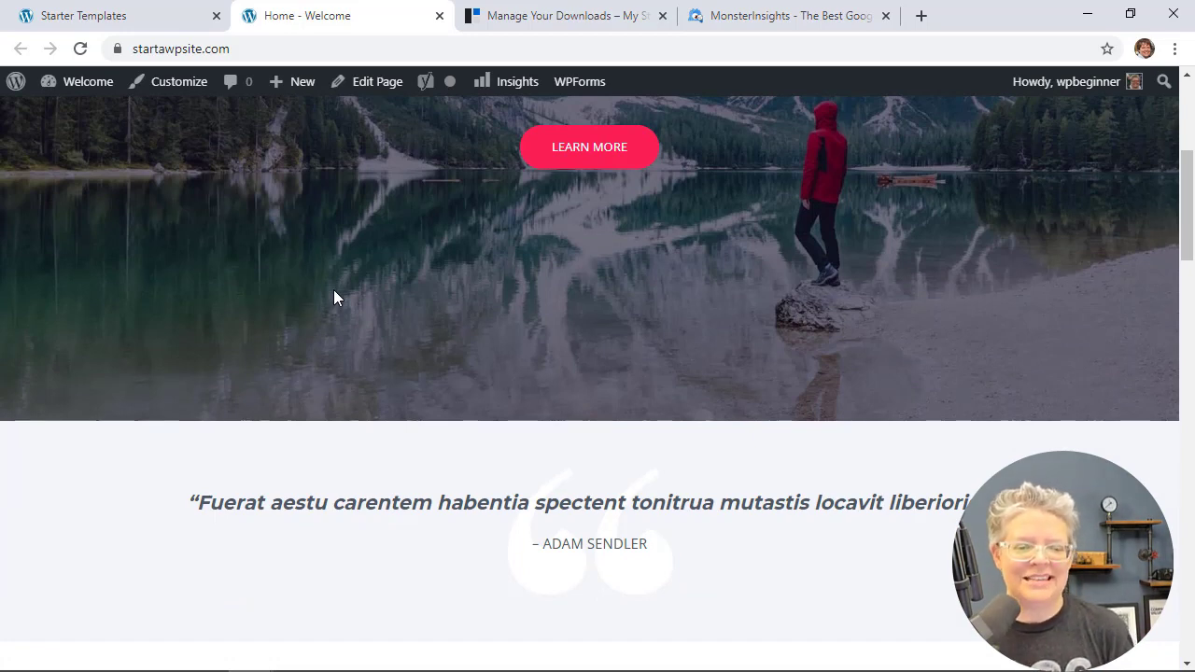
pyautogui.scroll(-8, 333, 290)
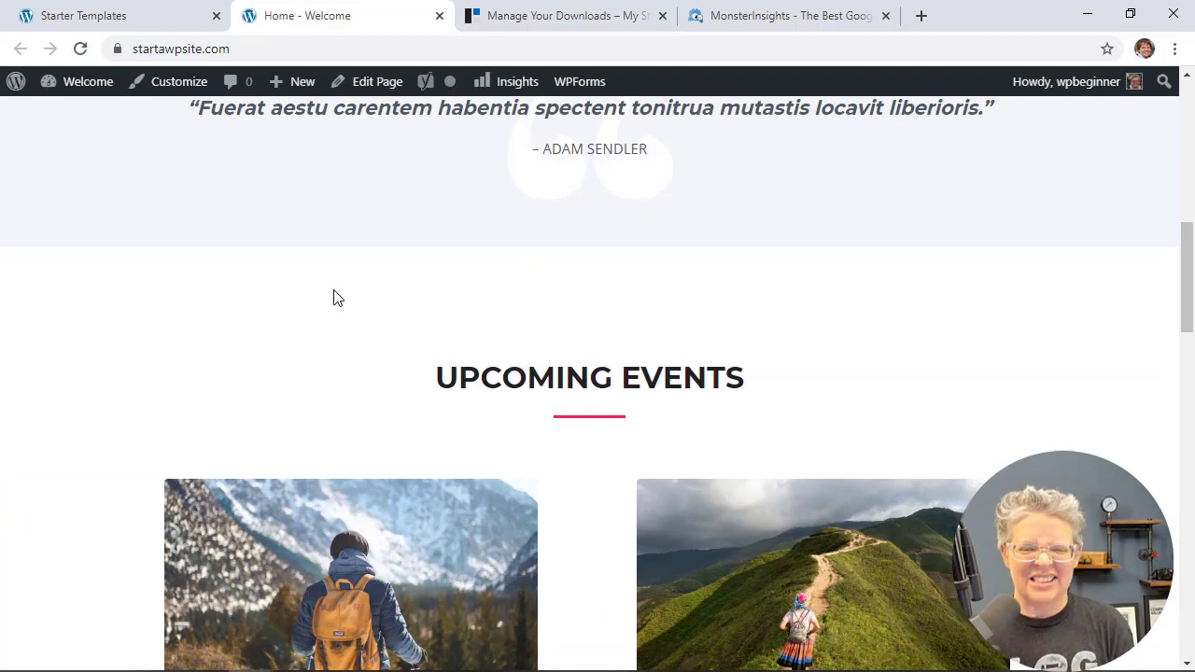
pyautogui.scroll(20, 333, 295)
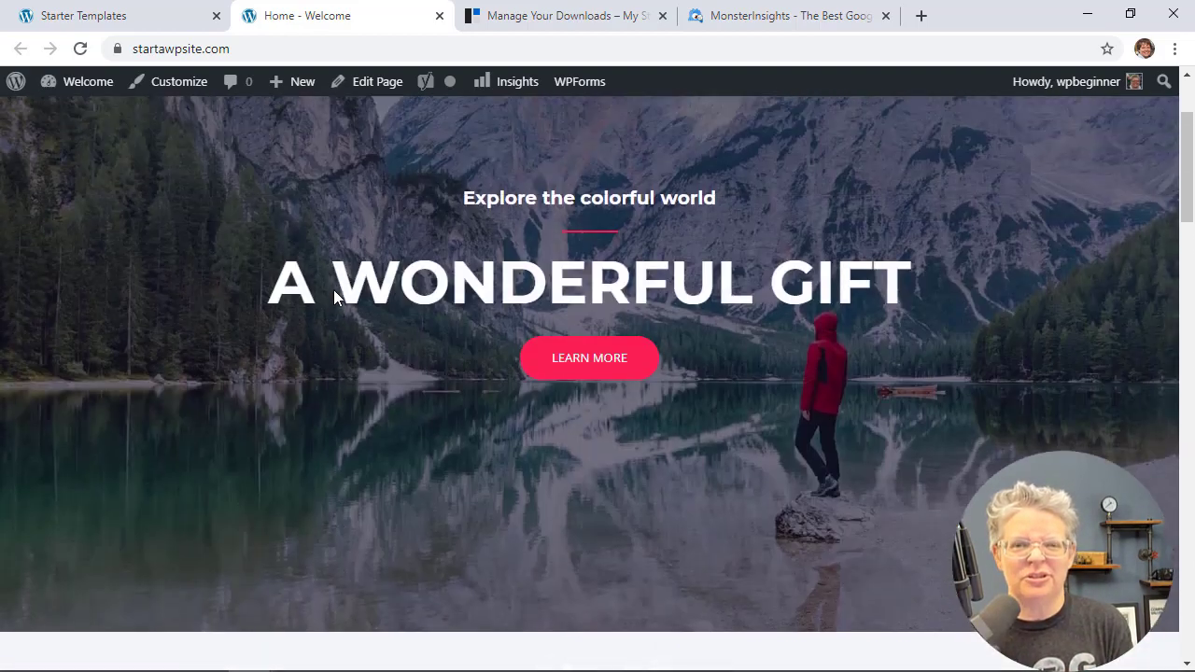